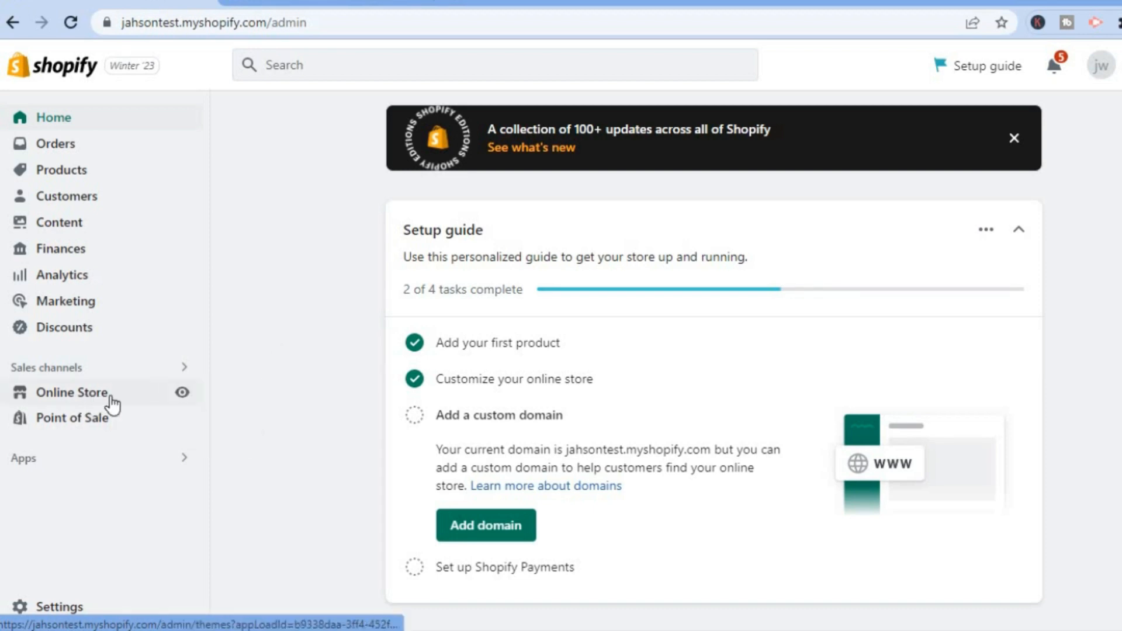
Create a new navigation menu for the online store and title it "test"
left_click(73, 397)
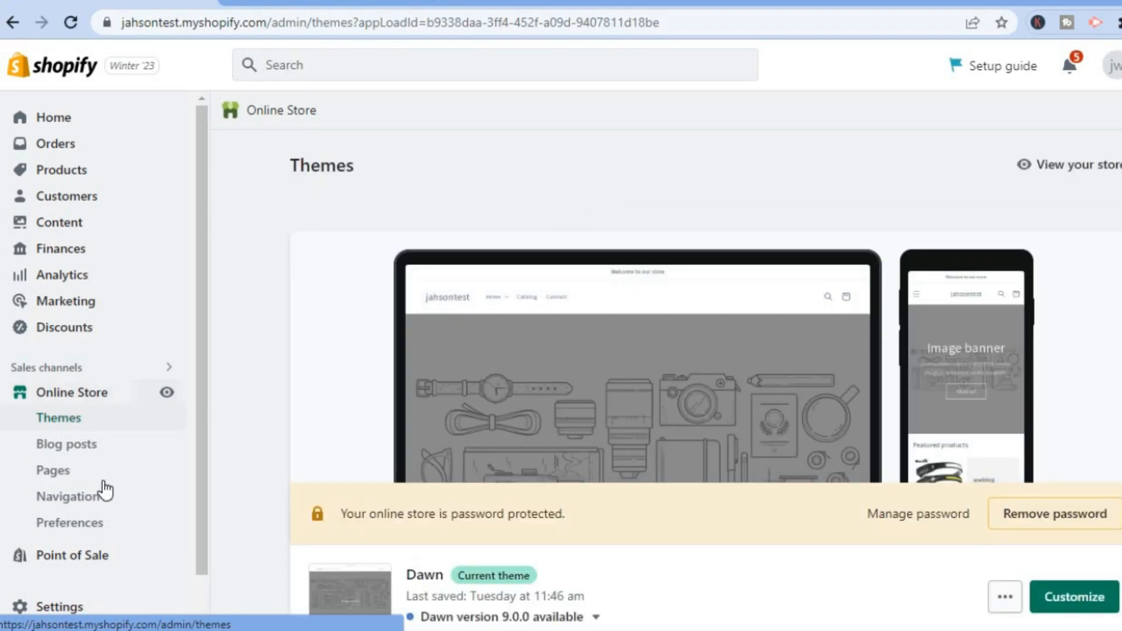
left_click(82, 499)
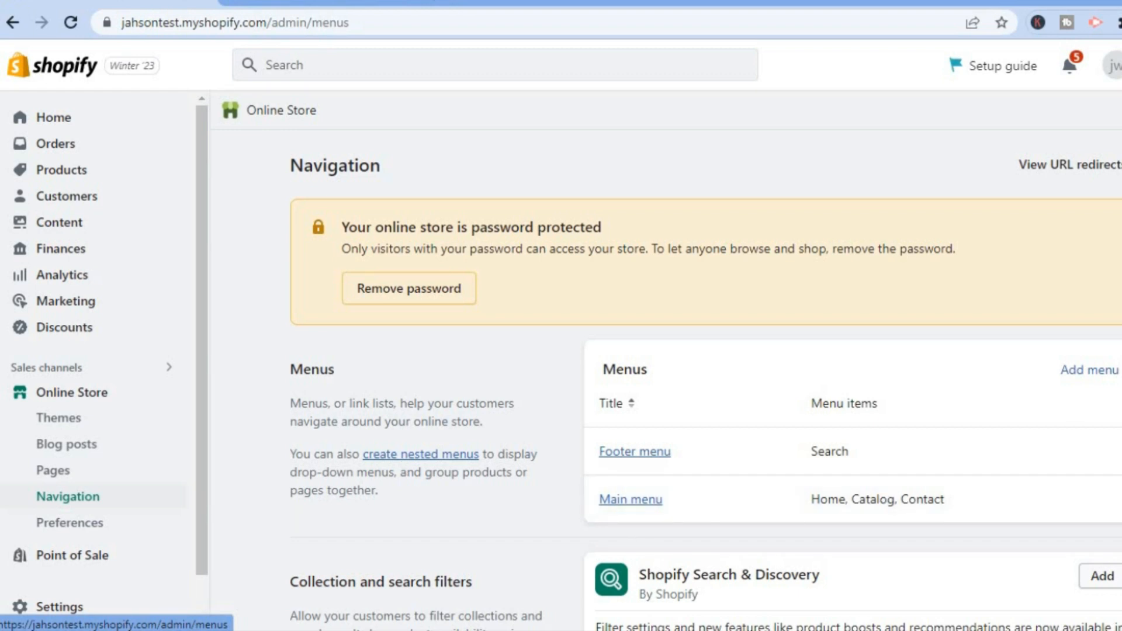
scroll(705, 384, "down", 3)
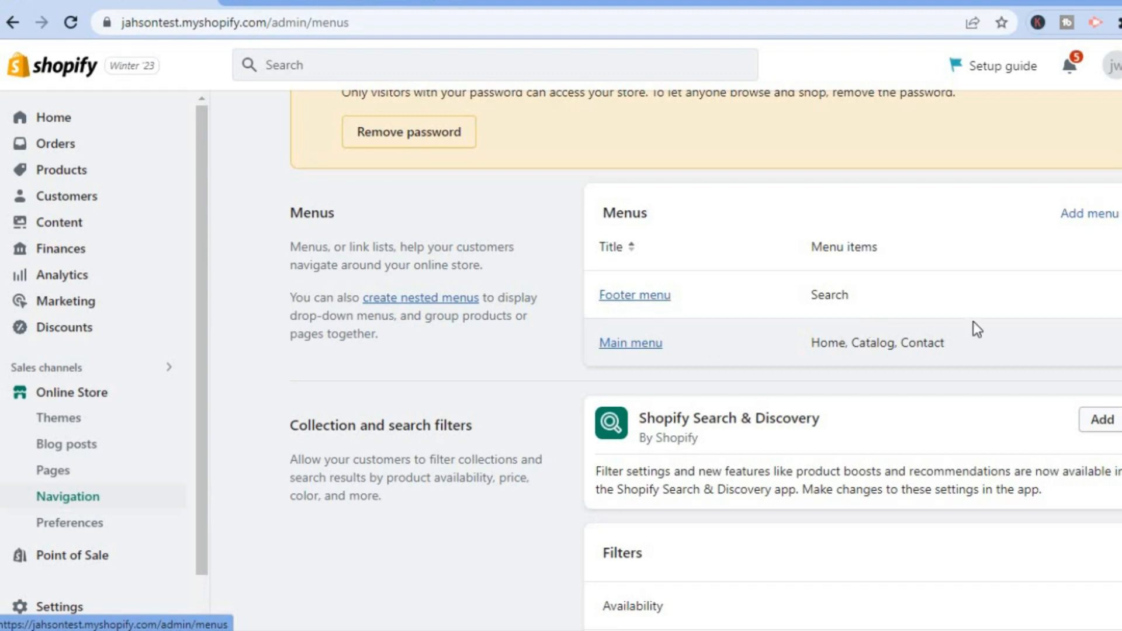
left_click(1083, 218)
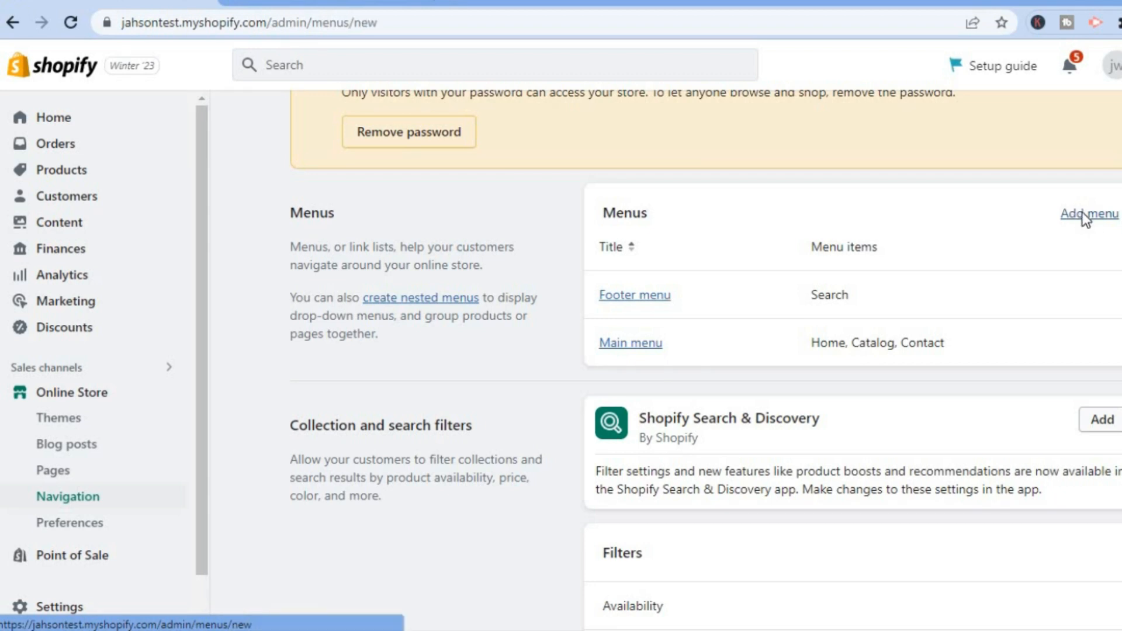
left_click(539, 253)
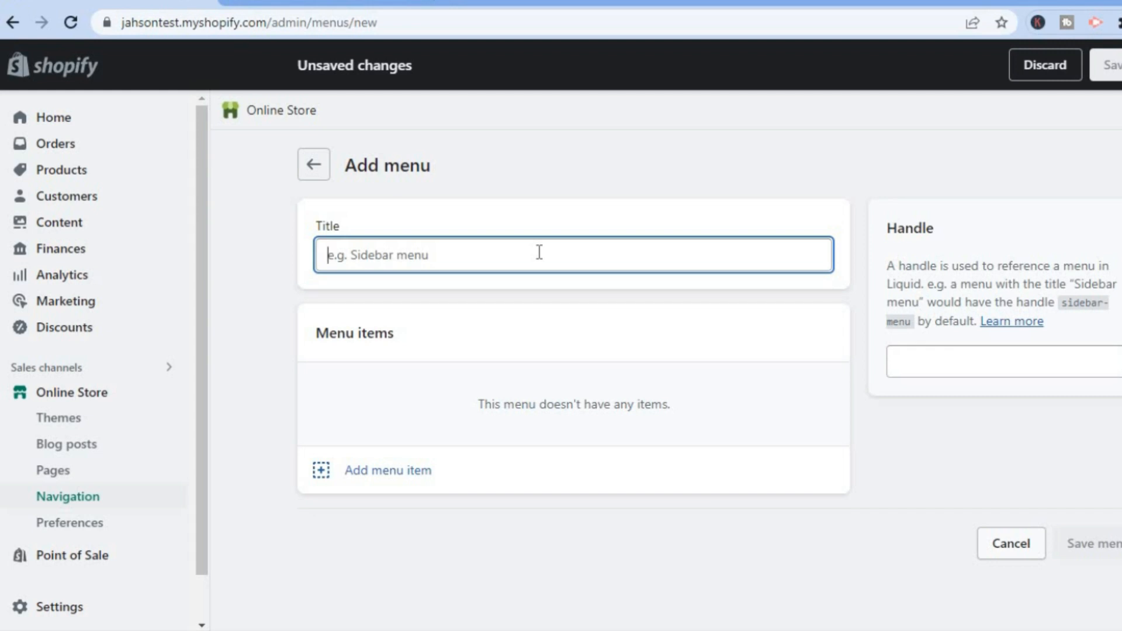
type("test")
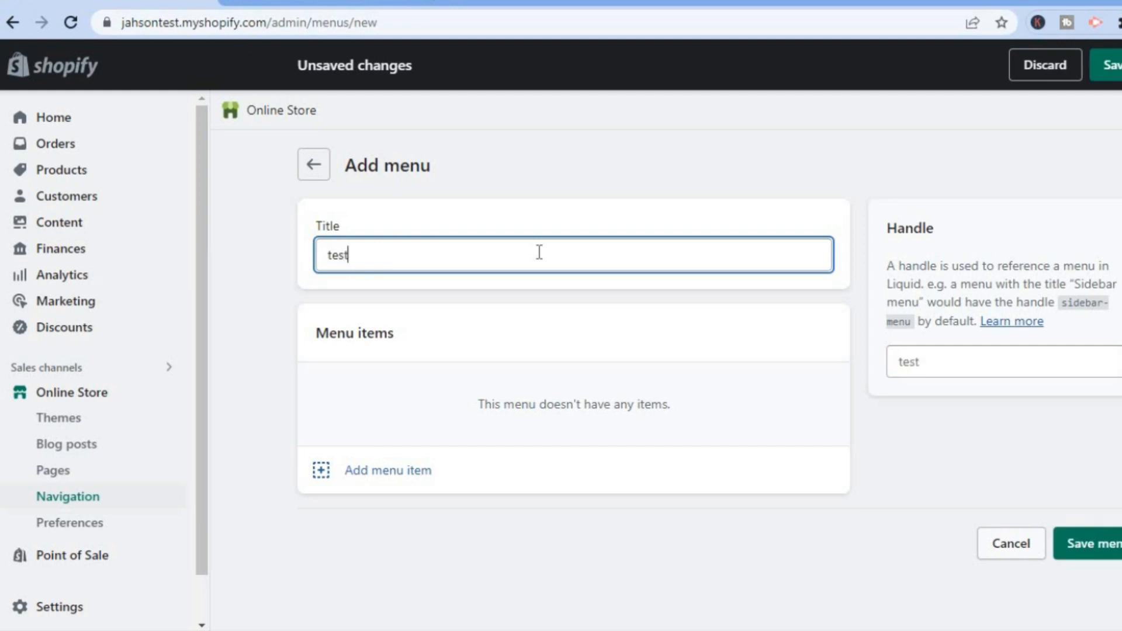
Add a menu item named "product" that links to All products
left_click(401, 475)
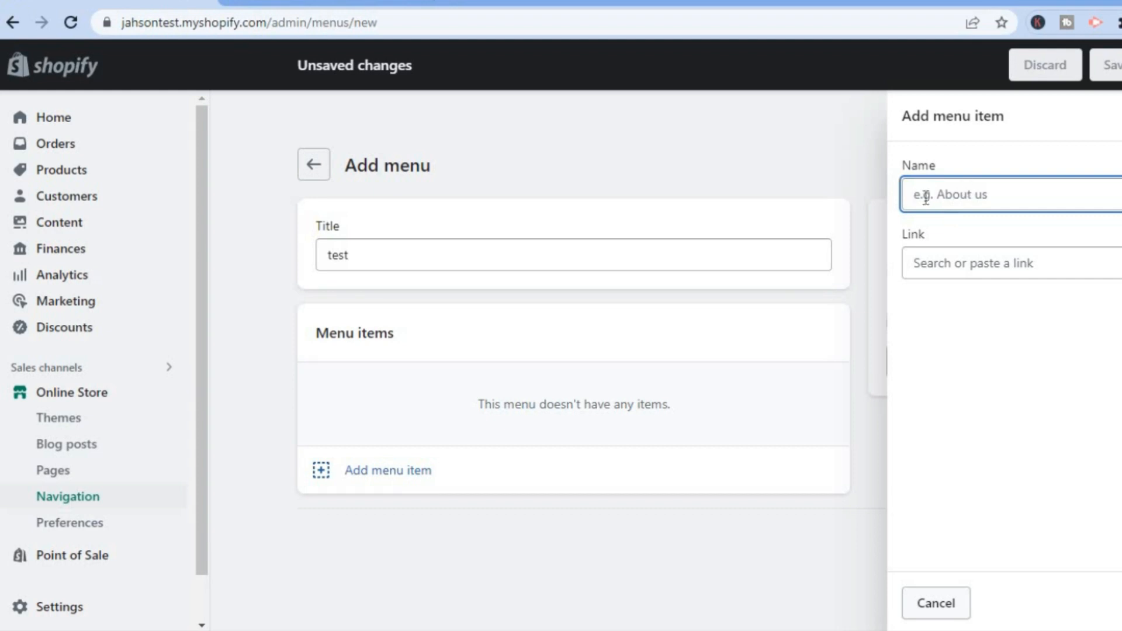
type("product")
left_click(988, 261)
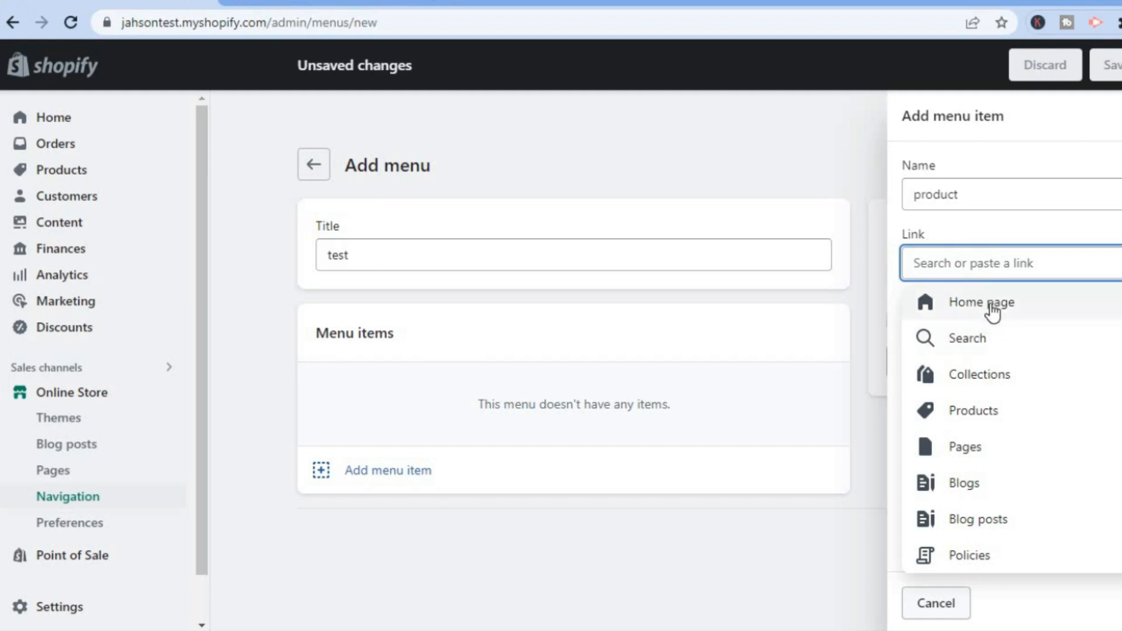
left_click(980, 414)
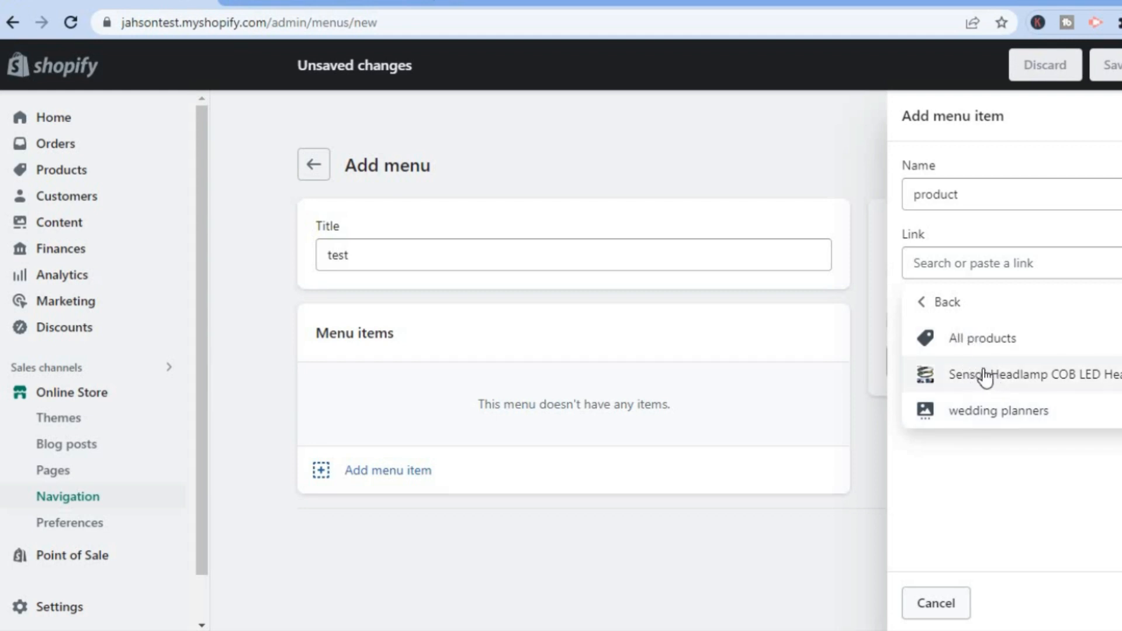
left_click(976, 340)
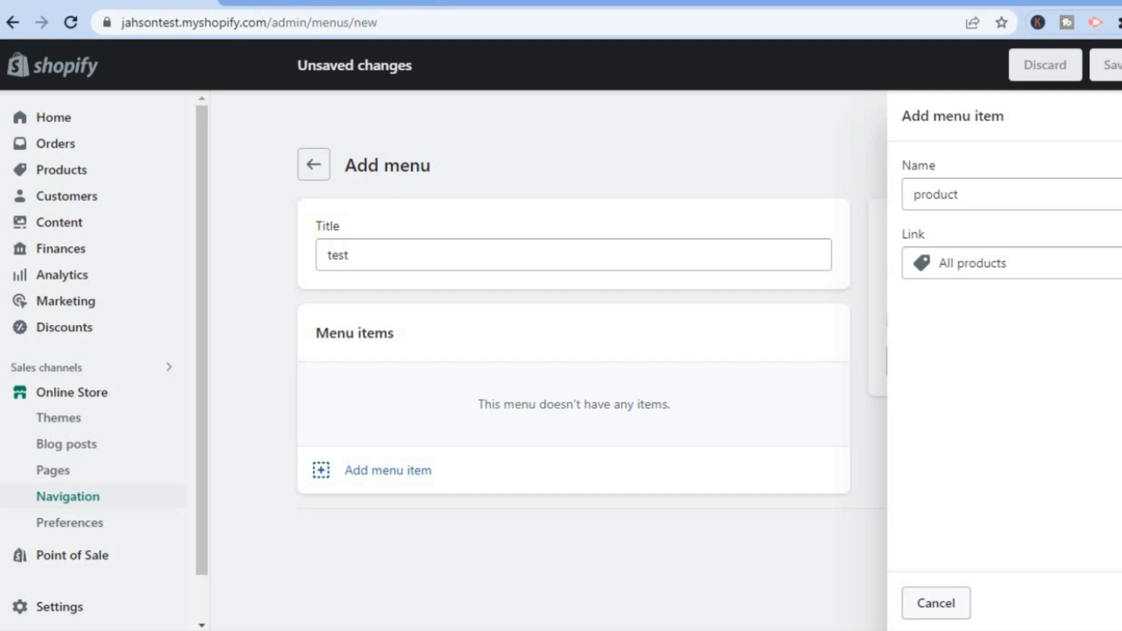
left_click(1121, 603)
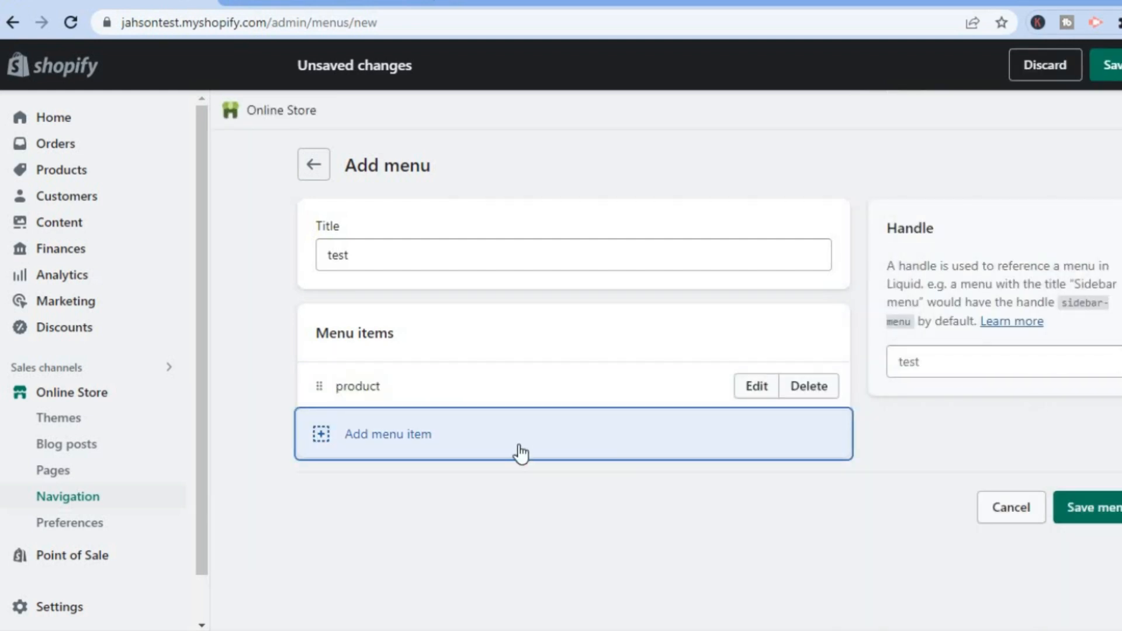
Add a menu item named "Blog" that links to the News blog, and save the menu
left_click(383, 438)
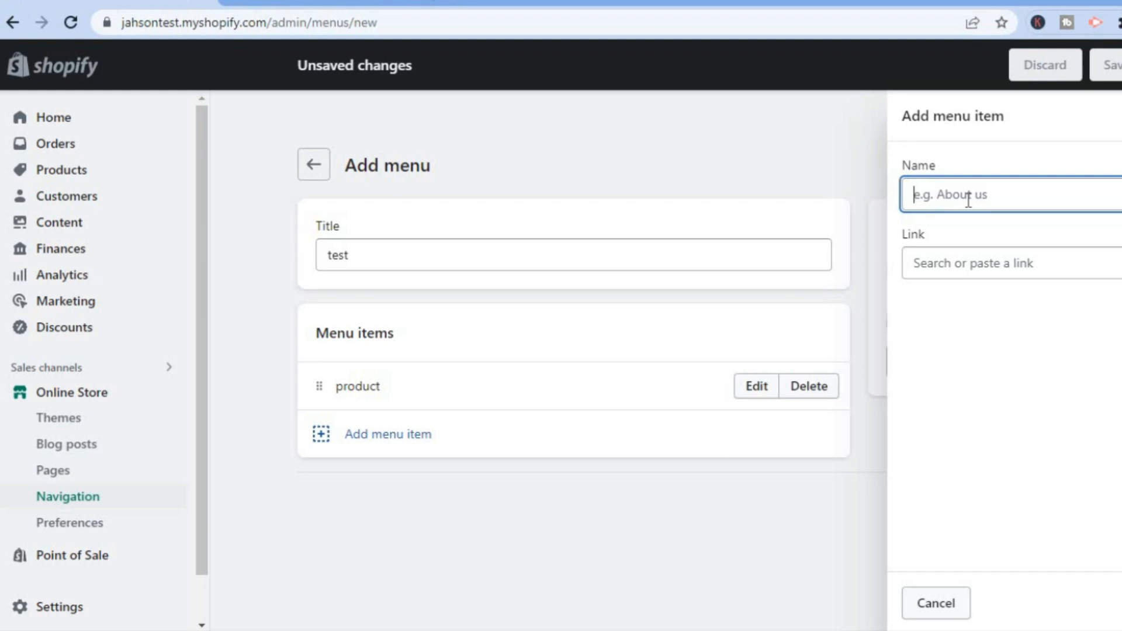
type("Blog")
left_click(956, 255)
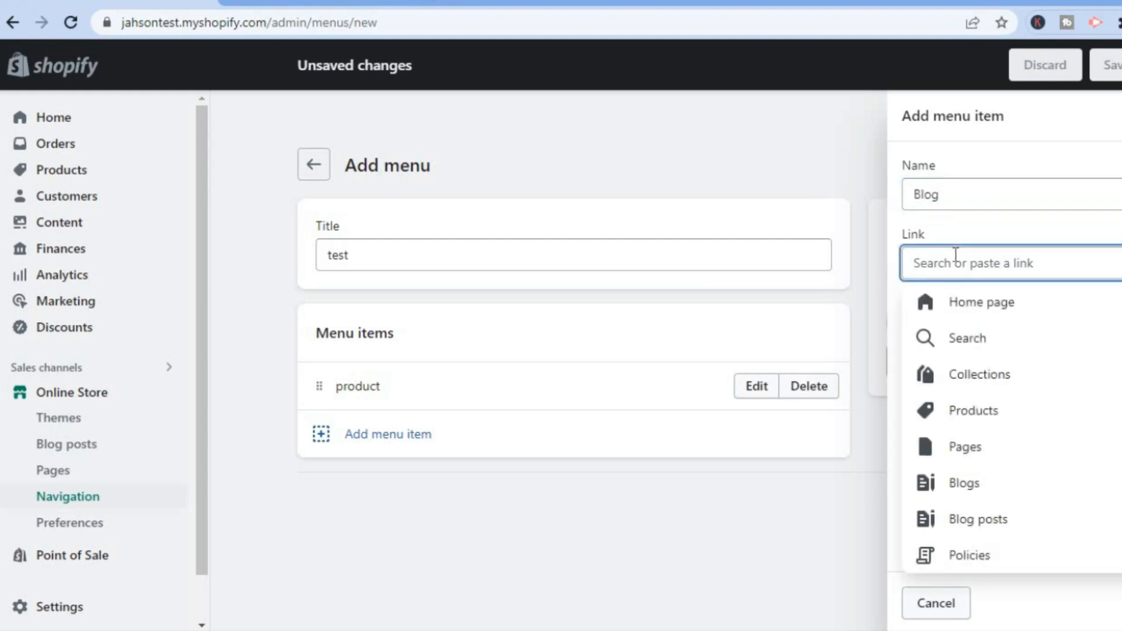
left_click(964, 481)
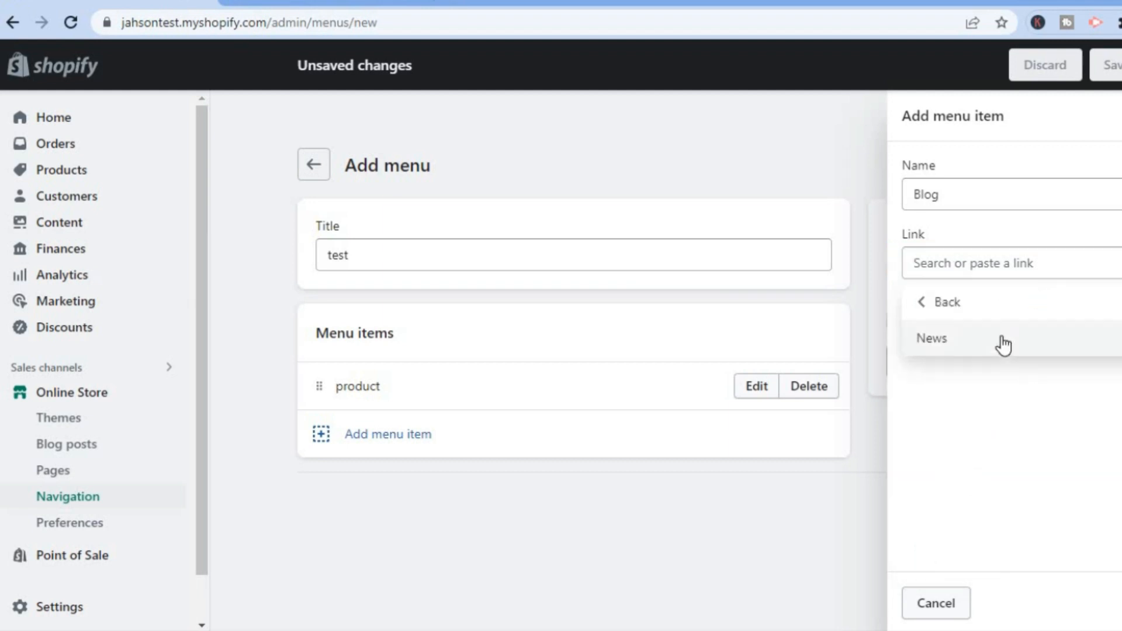
left_click(1003, 345)
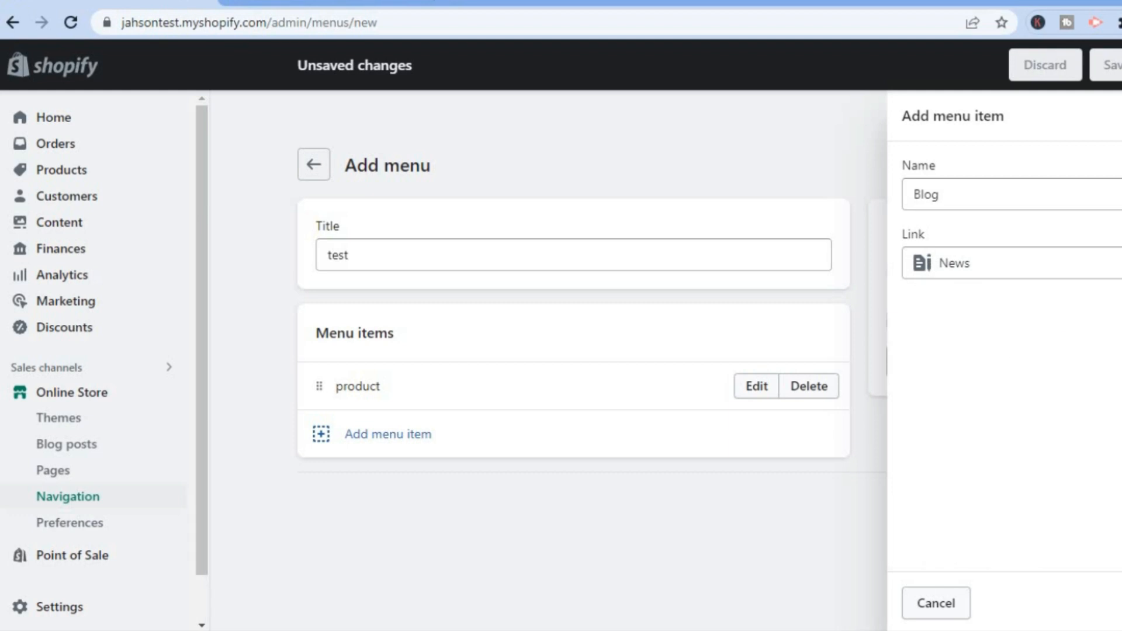
left_click(1120, 603)
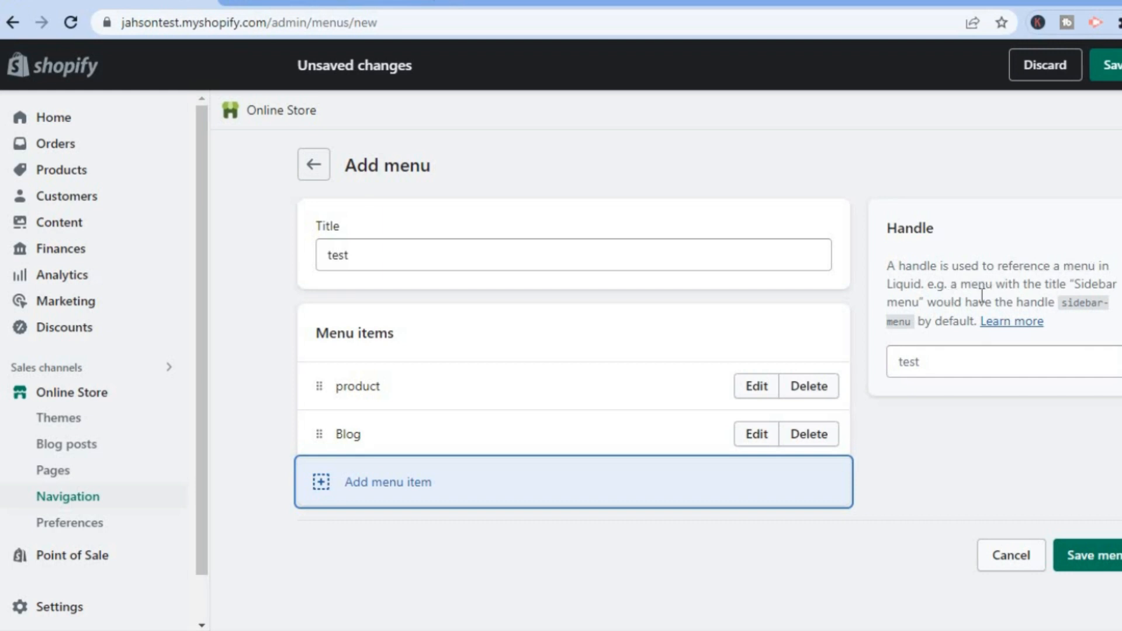
left_click(1119, 566)
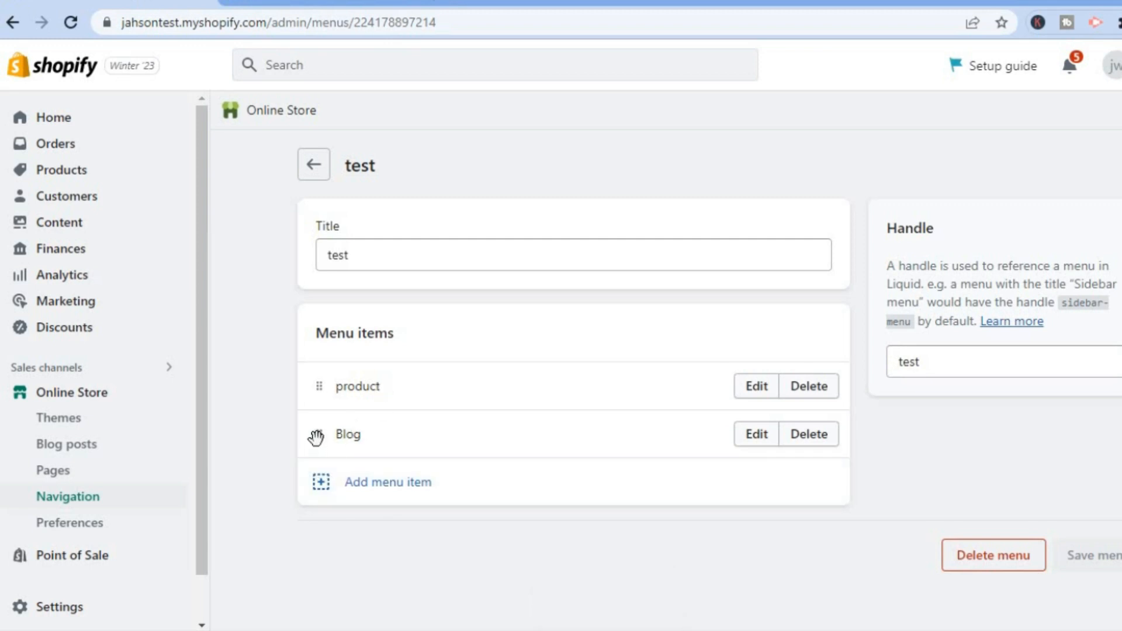
Reorder the test menu so Blog comes above product, save it, and return to the menu list
left_click_drag(316, 437, 315, 383)
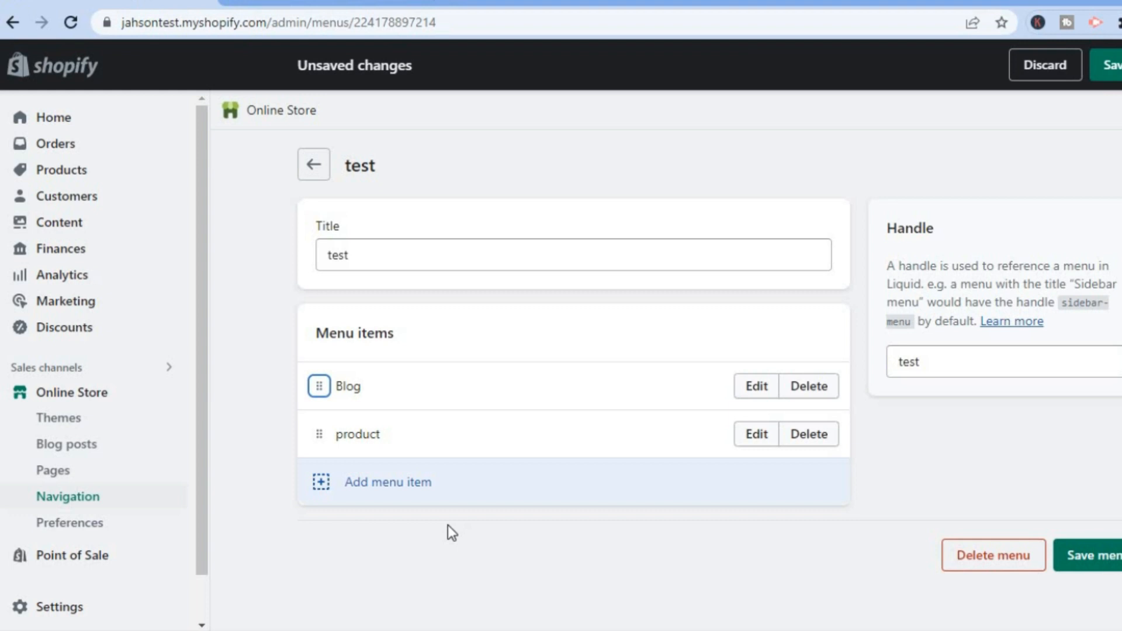
left_click(1093, 565)
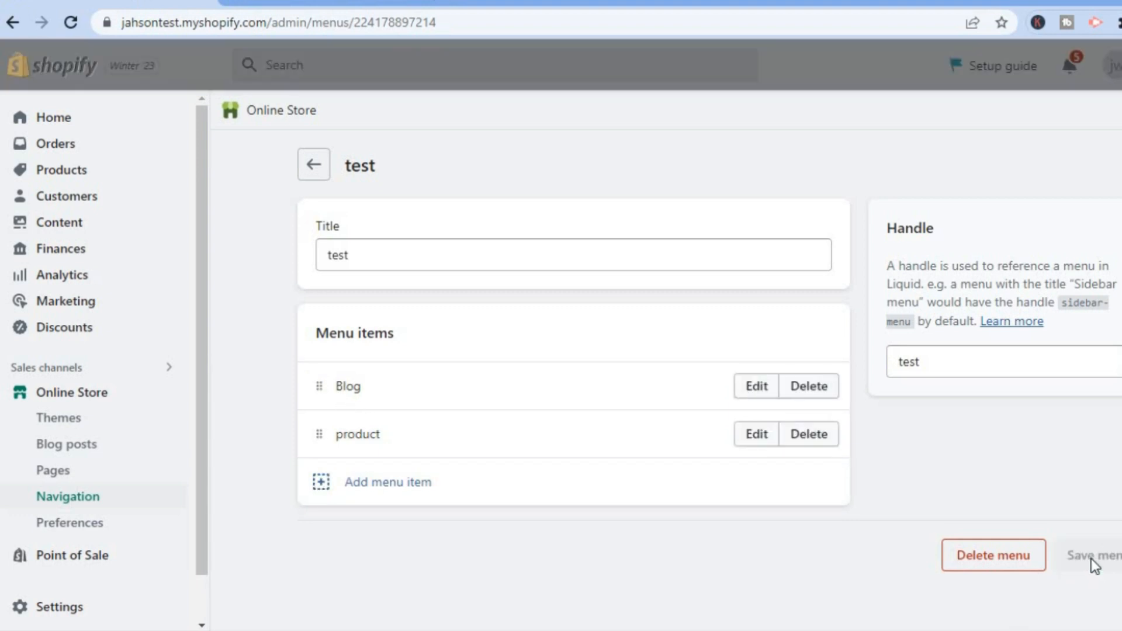
left_click(308, 168)
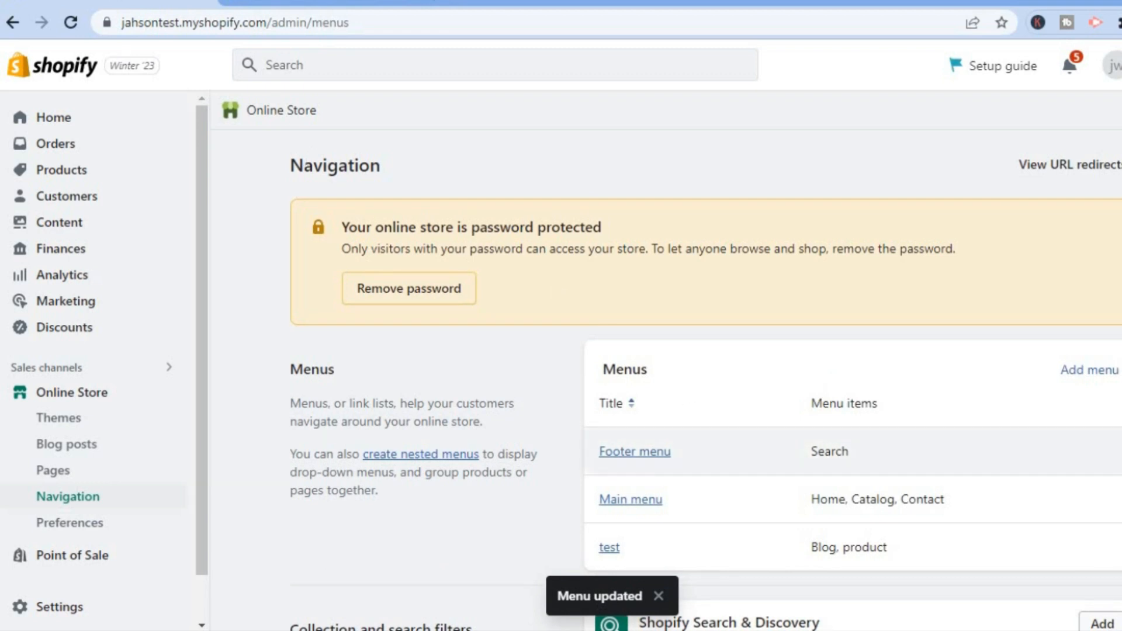
Open the Main menu and start a nested menu item under Home named "test"
scroll(672, 362, "down", 2)
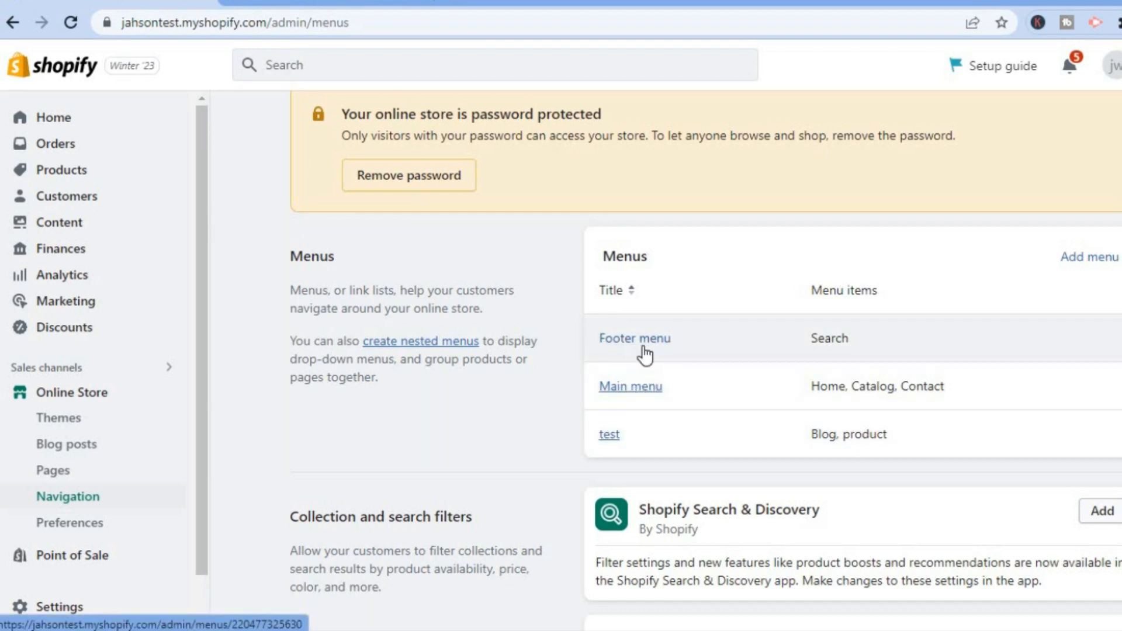
left_click(632, 385)
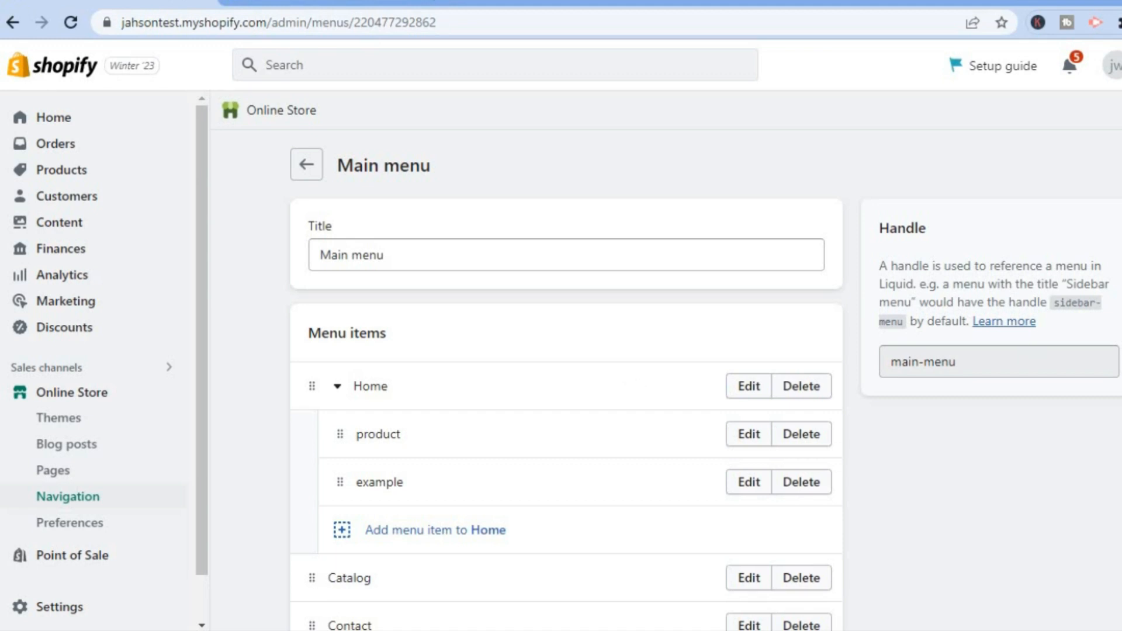
scroll(566, 350, "down", 2)
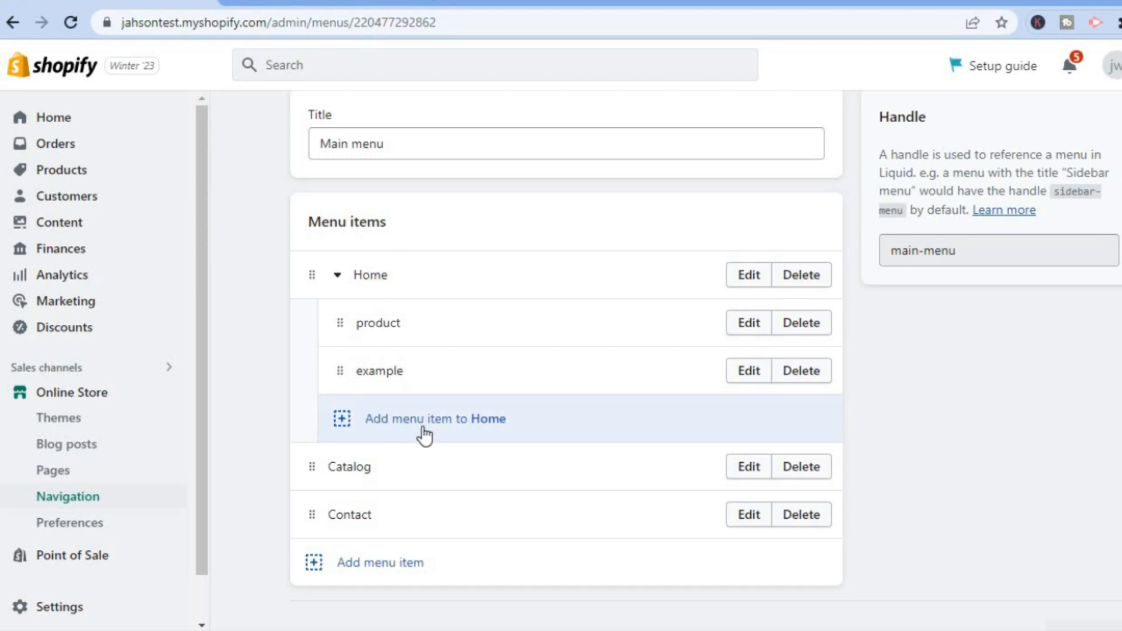
left_click(340, 418)
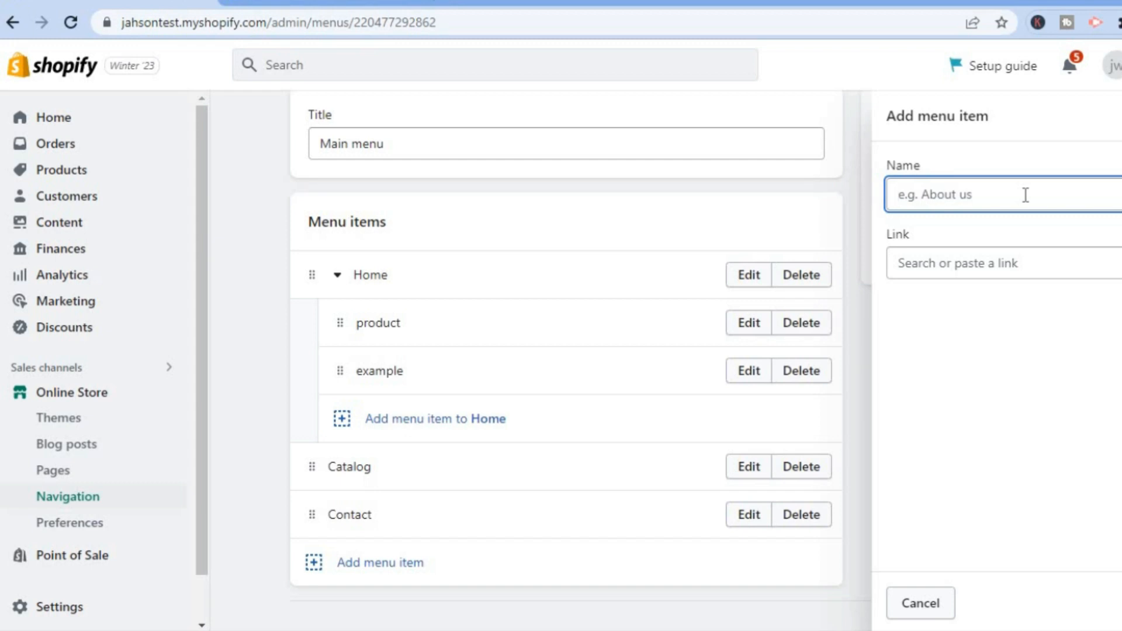
type("test")
left_click(998, 263)
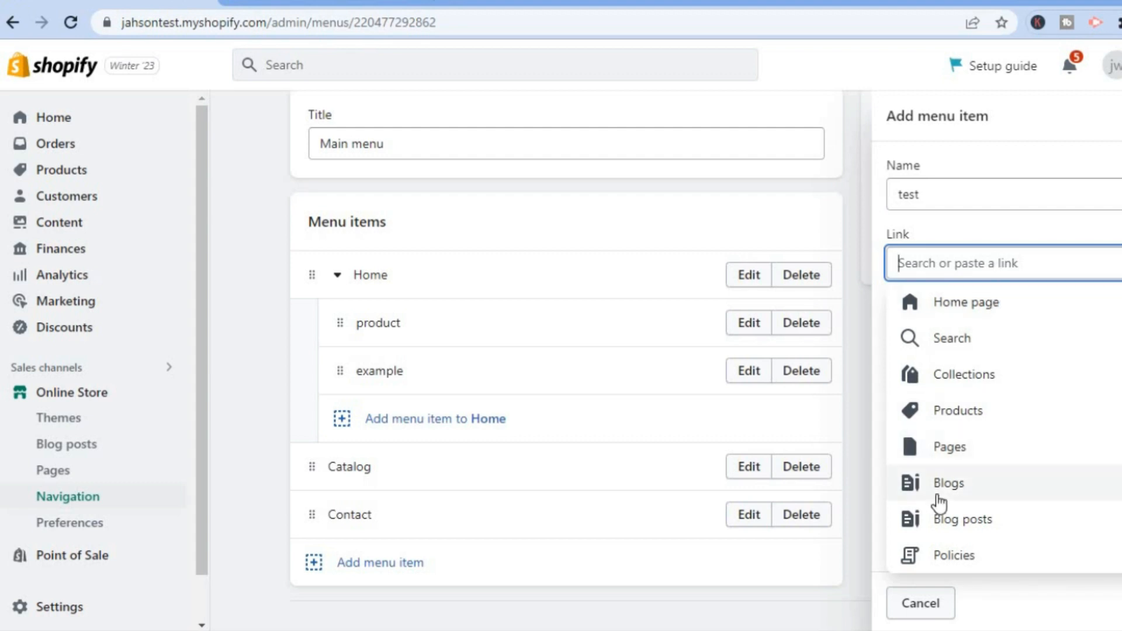
left_click(955, 520)
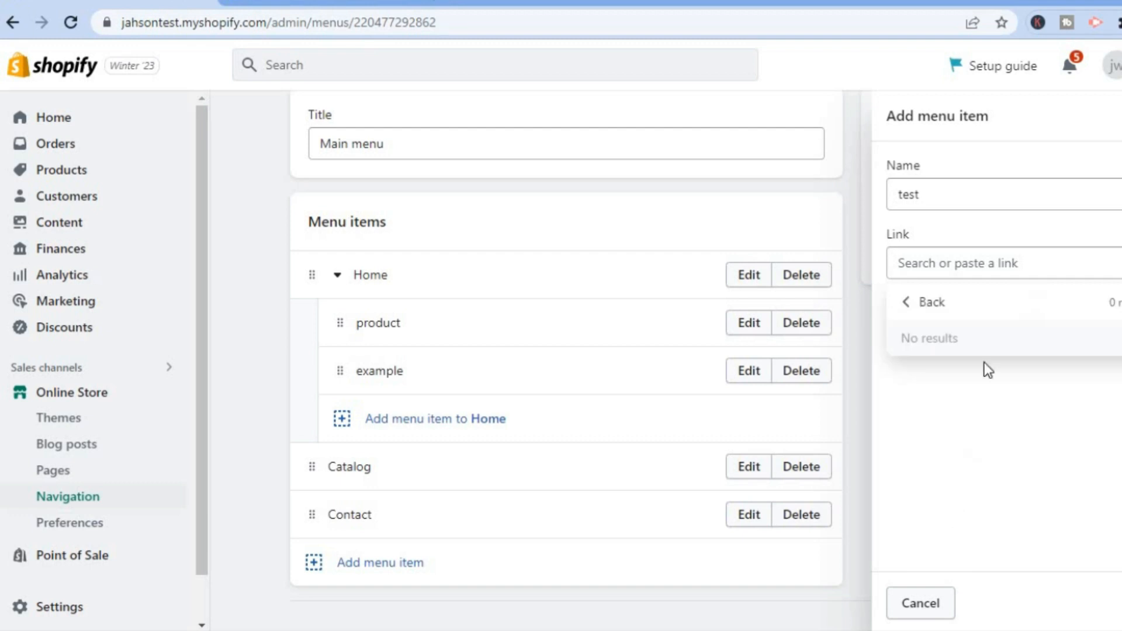
left_click(925, 269)
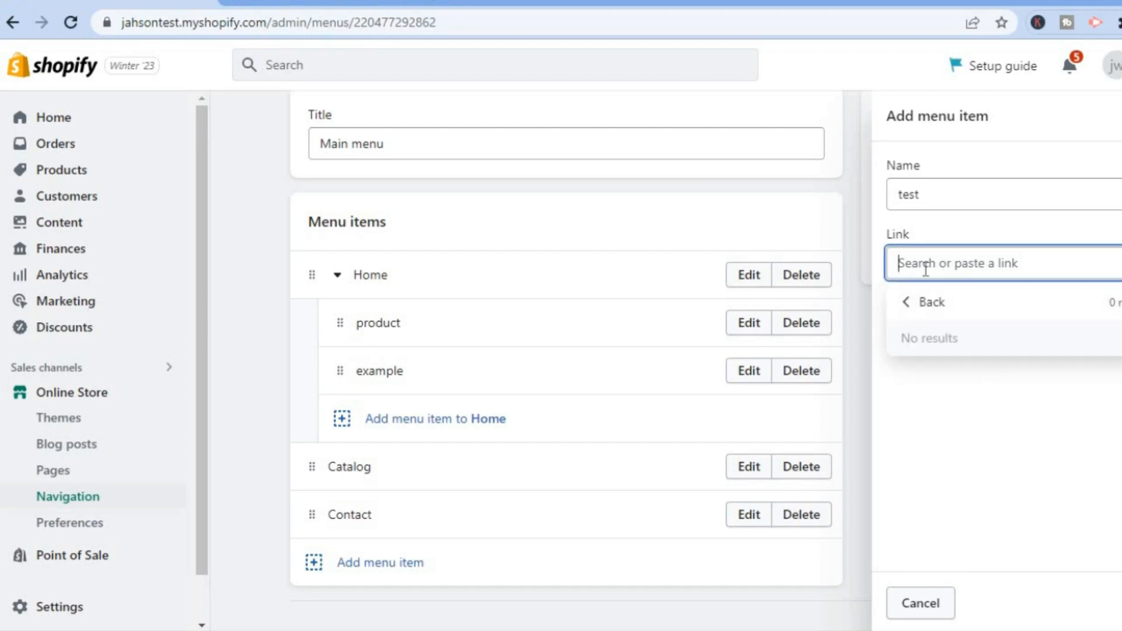
type("blog")
left_click(910, 299)
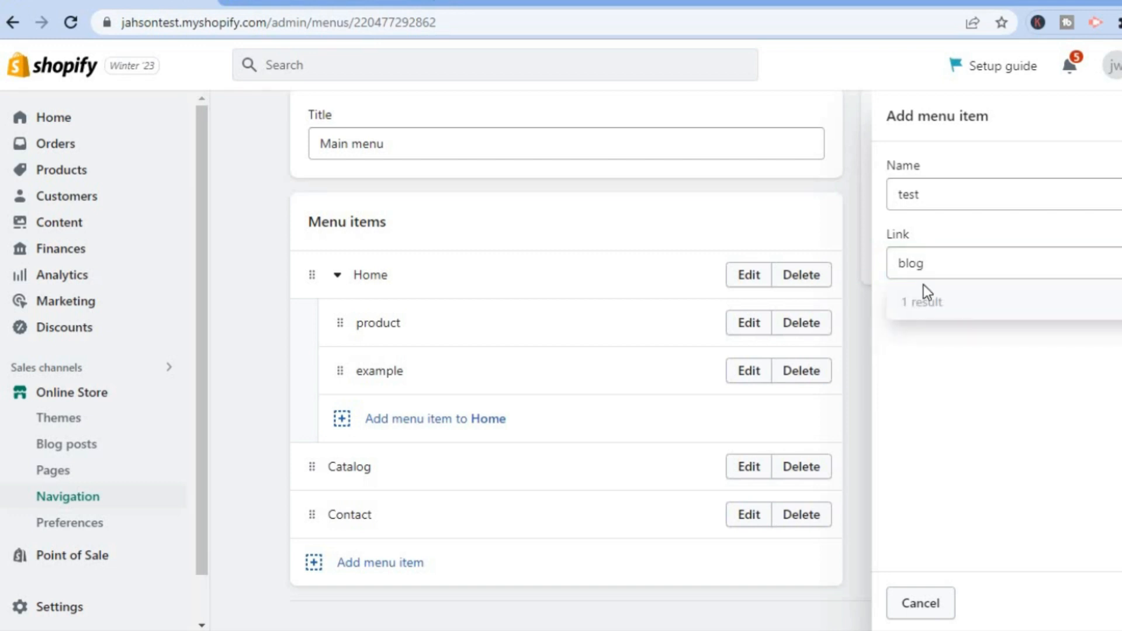
left_click(948, 265)
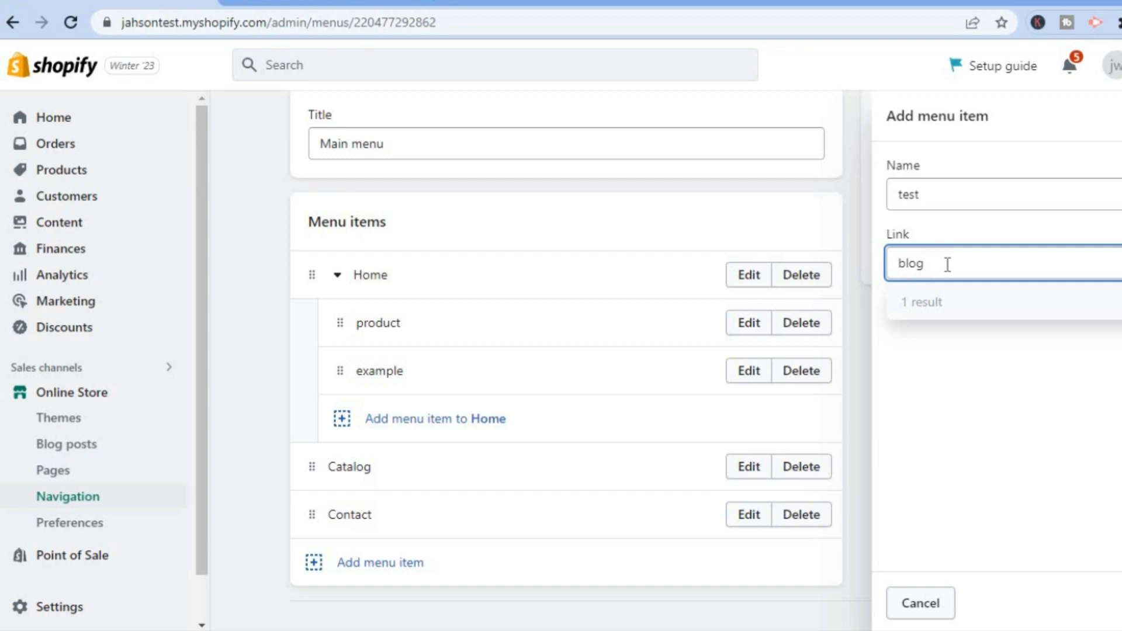
key("BackSpace")
key("BackSpace")
key("BackSpace")
key("BackSpace")
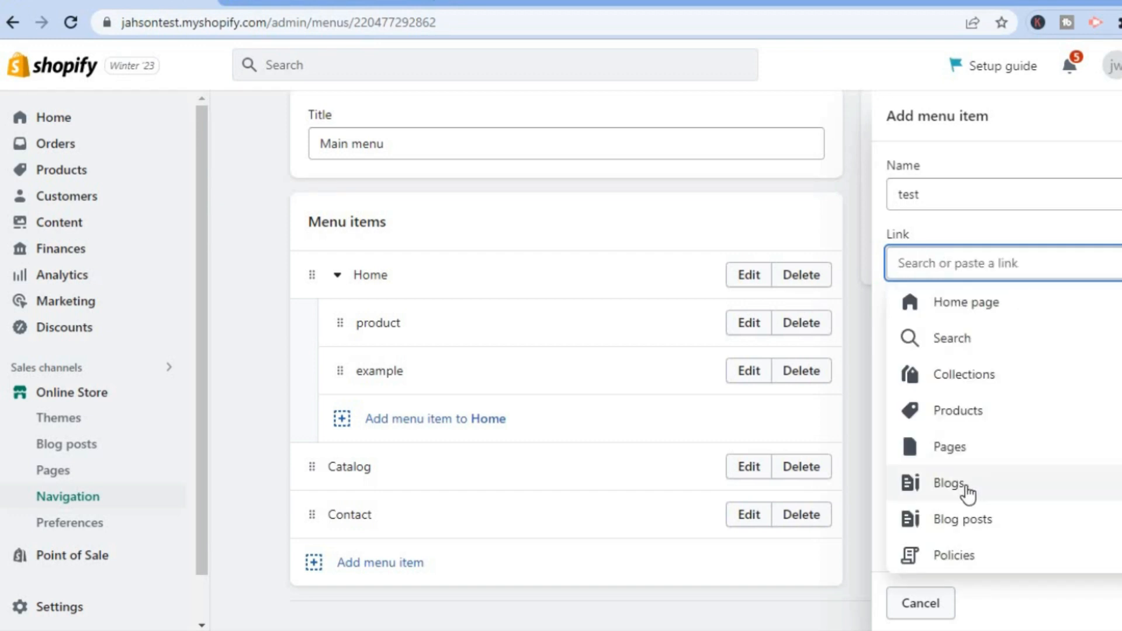
Link the new "test" item to the News blog and add it under Home
left_click(966, 486)
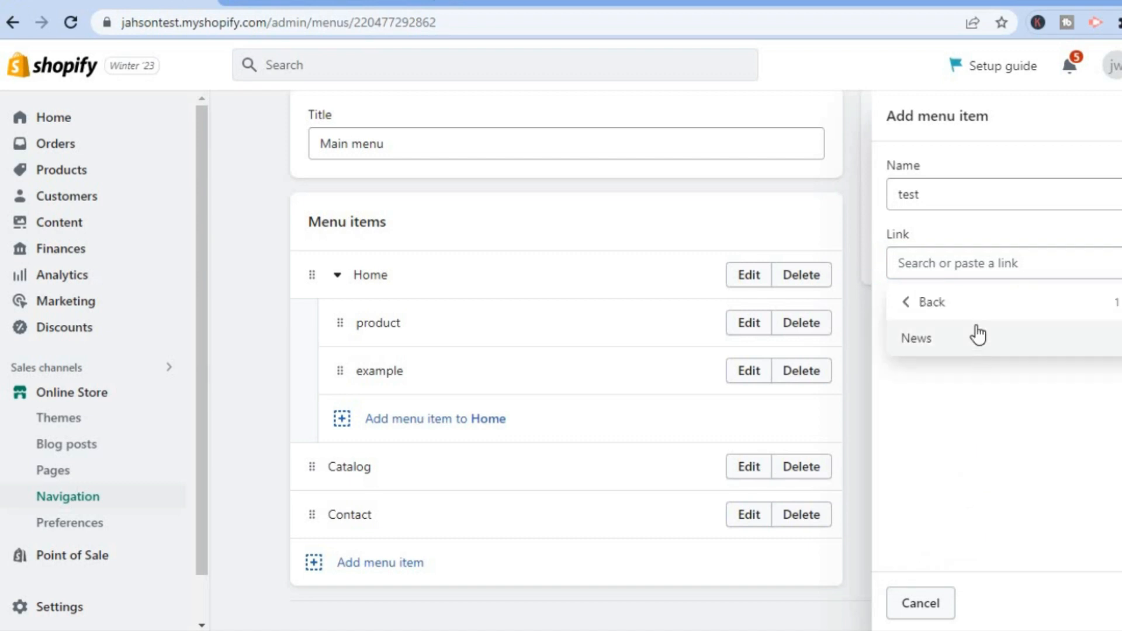
left_click(966, 341)
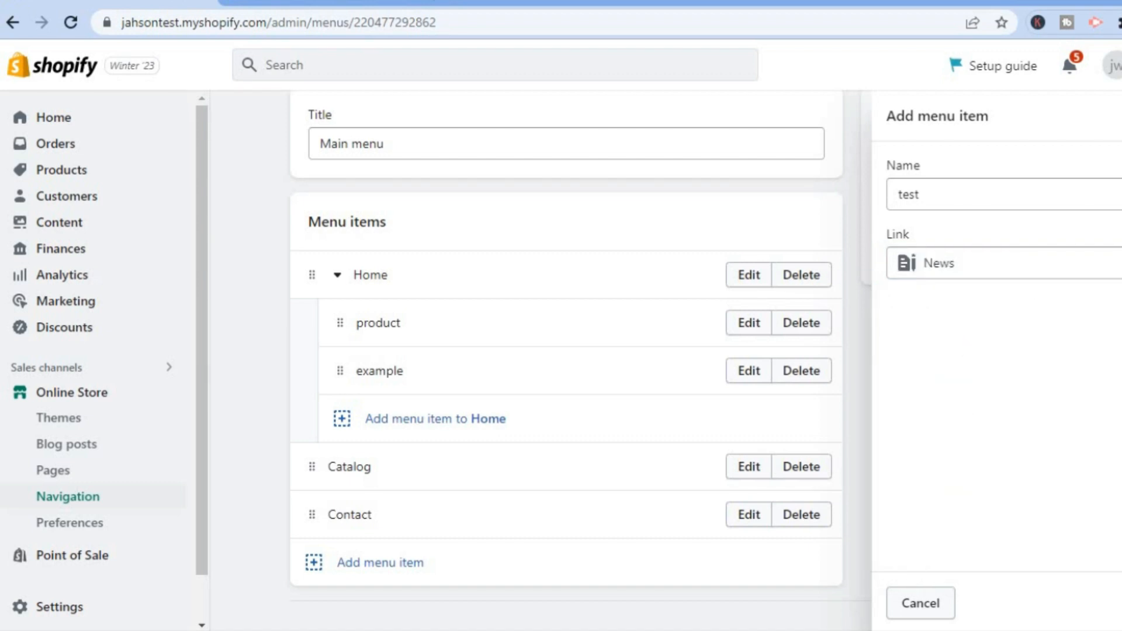
left_click(1119, 603)
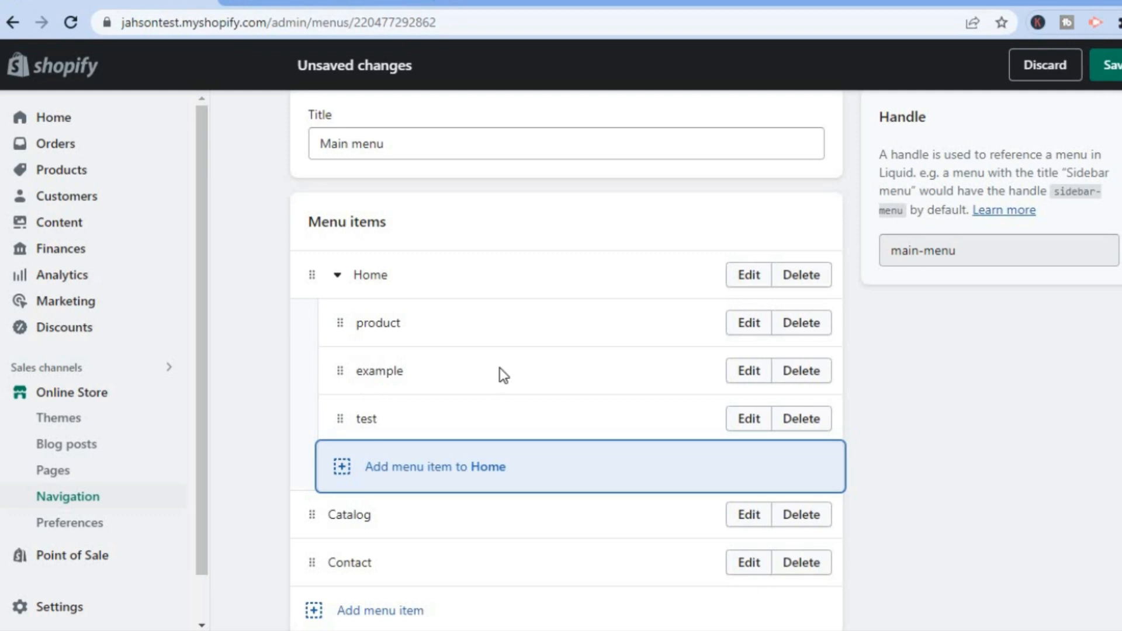
Remove the "example" item nested under Home from the Main menu
left_click(800, 370)
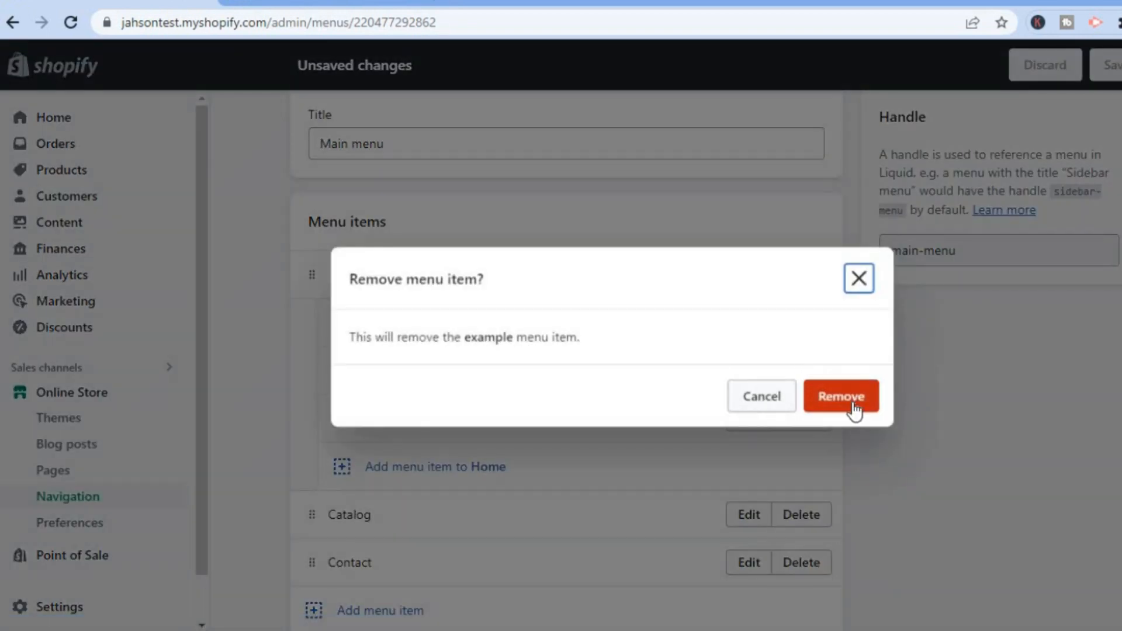
left_click(854, 404)
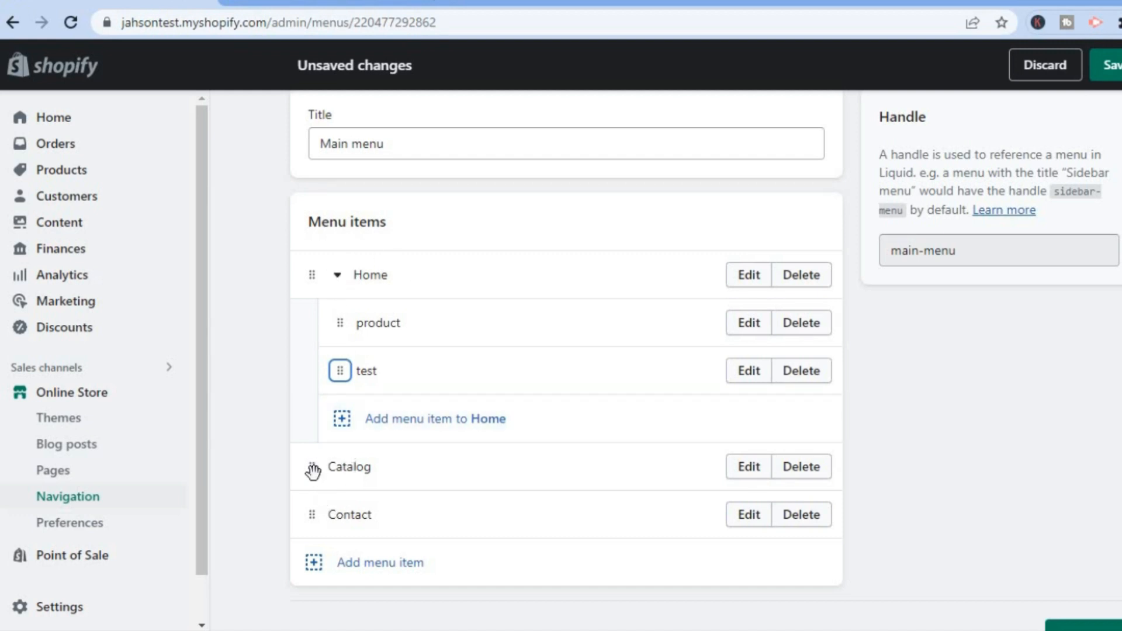
Move Catalog above Home in the Main menu, and return it to its place between Home and Contact
left_click_drag(313, 471, 324, 262)
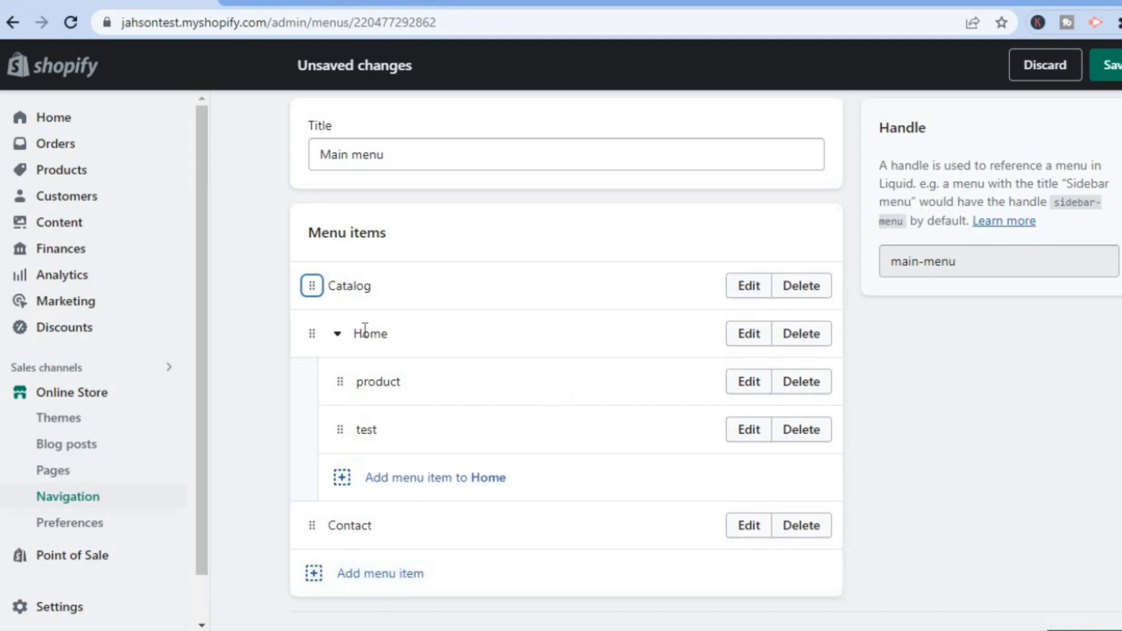
left_click_drag(311, 286, 349, 467)
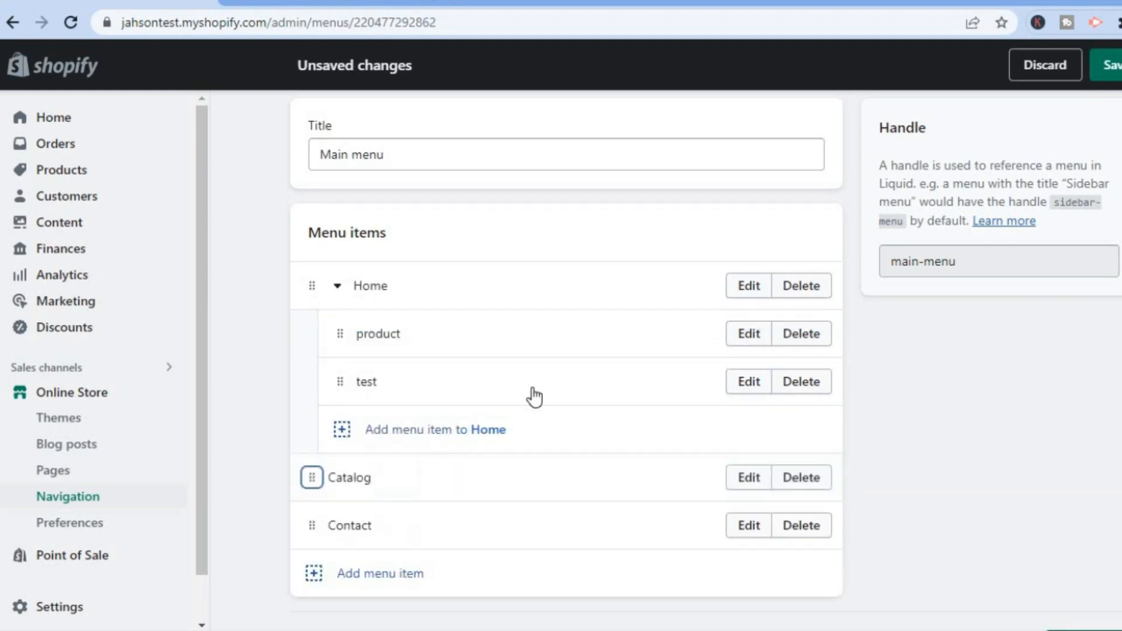
Save the Main menu changes and return to the menu list
left_click(1112, 64)
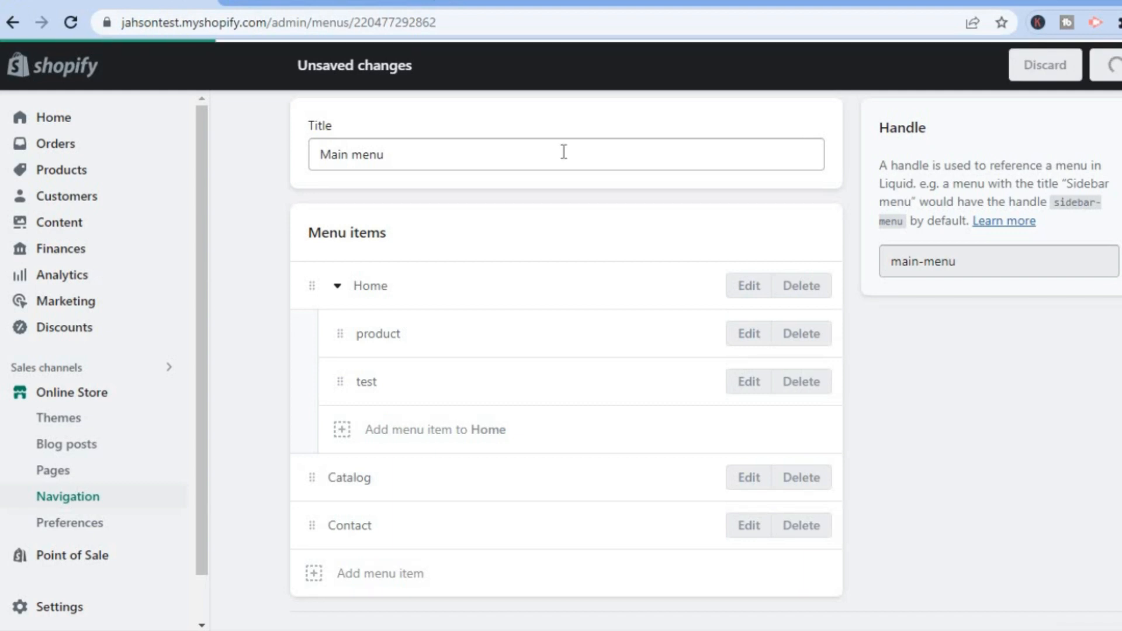
left_click(416, 153)
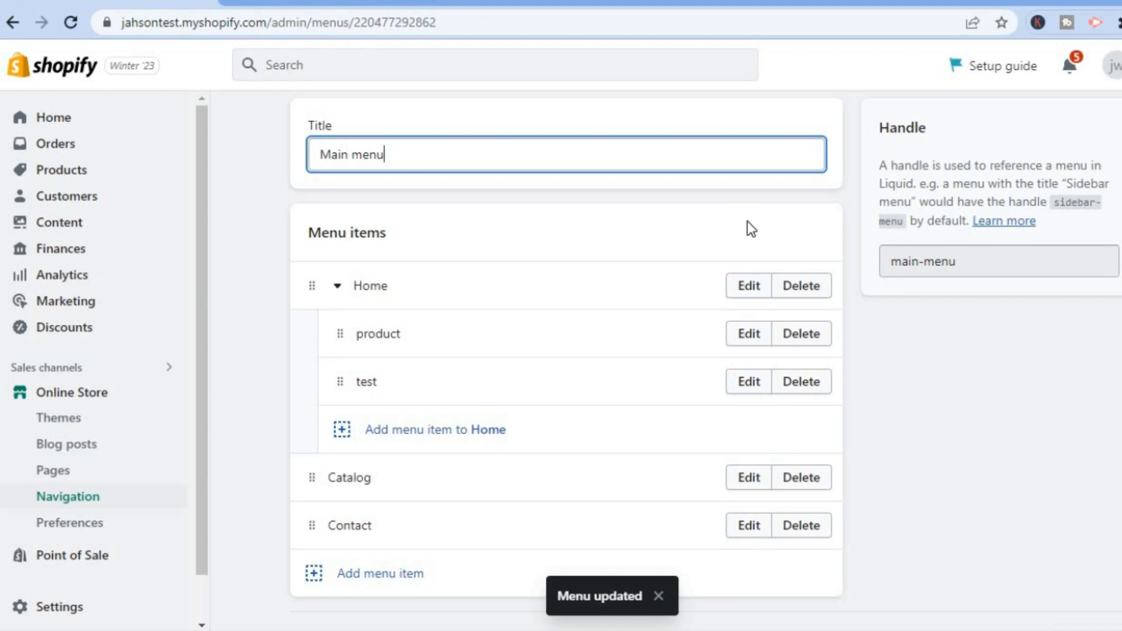
scroll(566, 363, "up", 2)
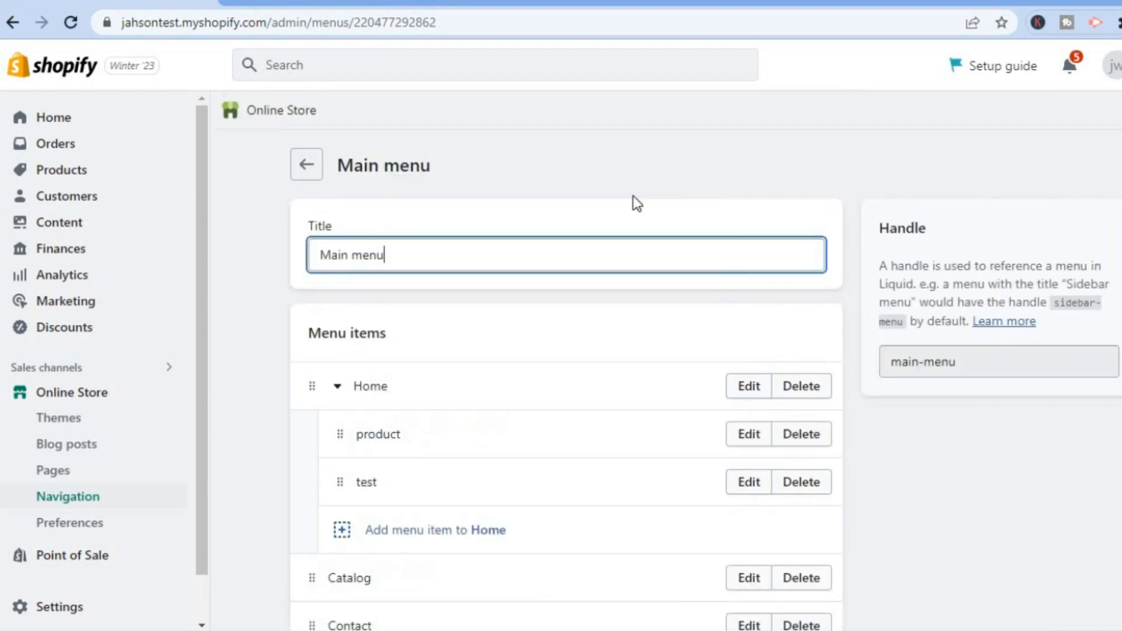
left_click(309, 168)
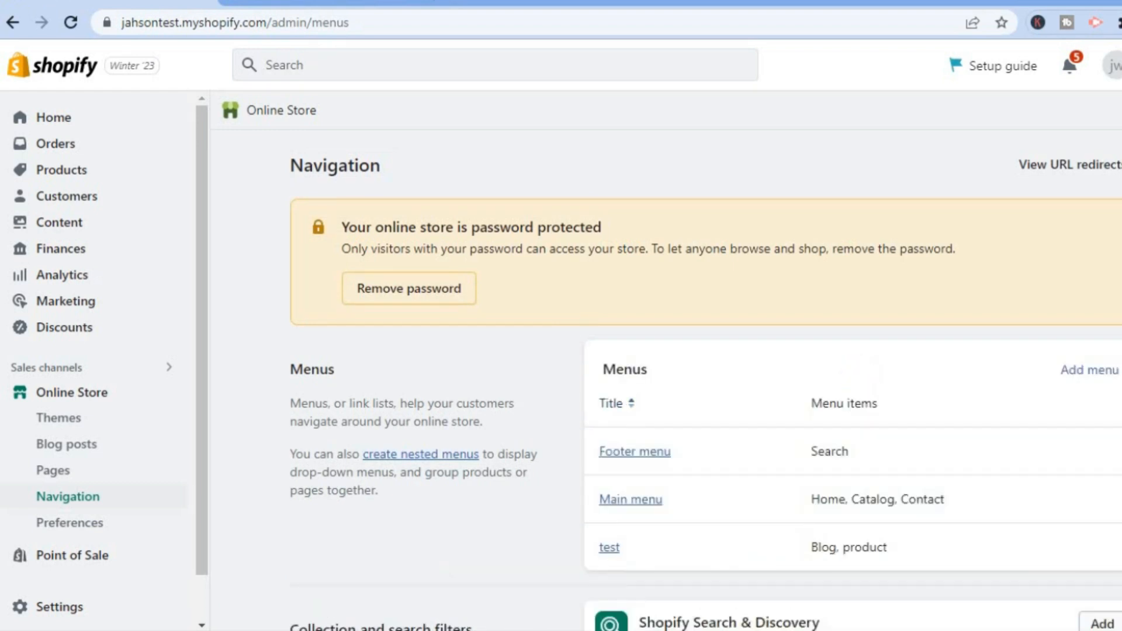
Open the Footer menu to view its items, and go back to the menu list to look over the Navigation page
scroll(733, 434, "down", 1)
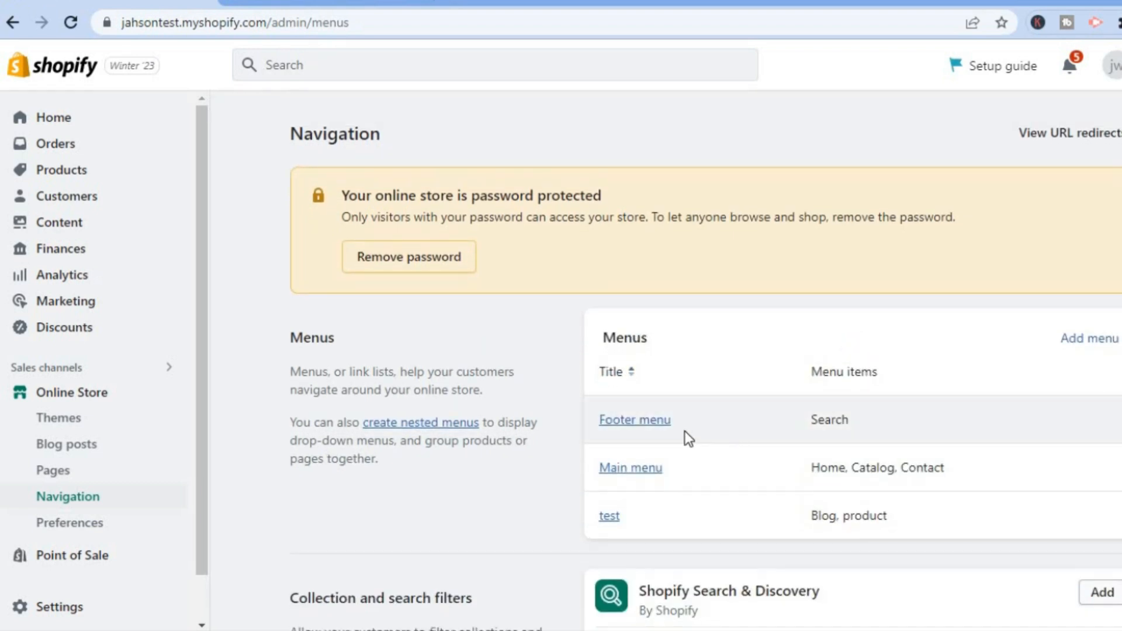
left_click(653, 422)
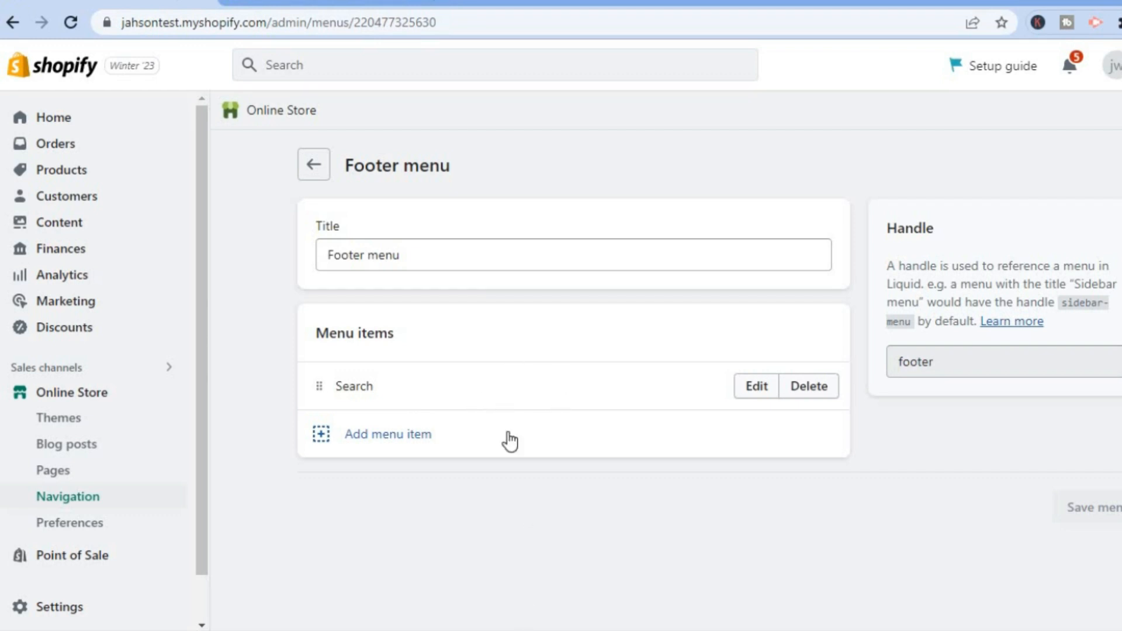
left_click(309, 163)
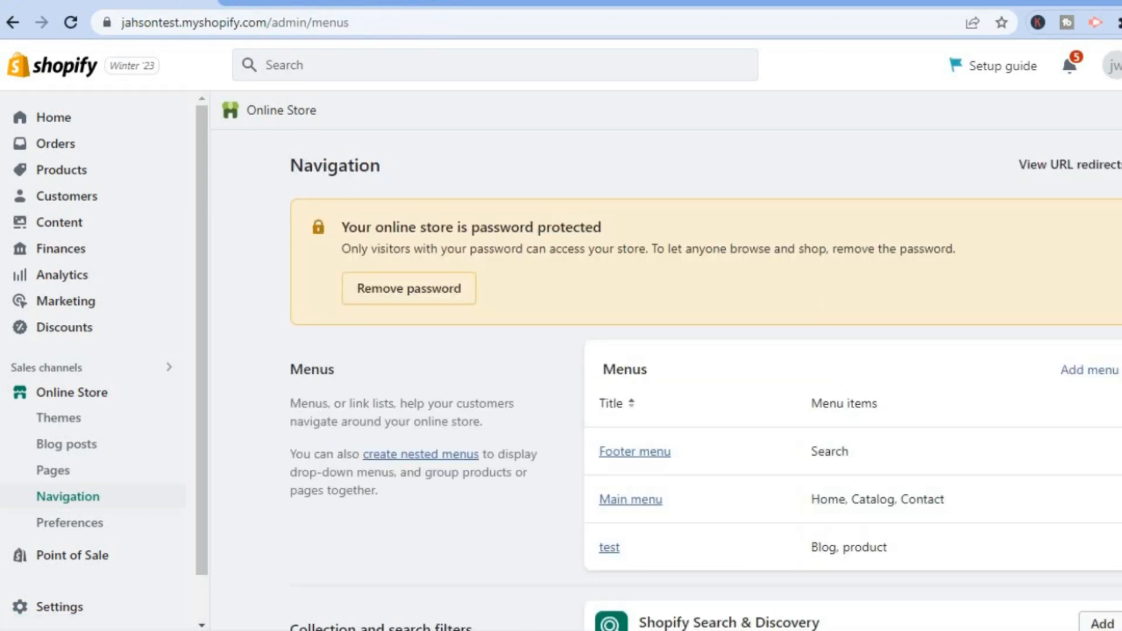
scroll(613, 350, "down", 5)
scroll(613, 351, "up", 5)
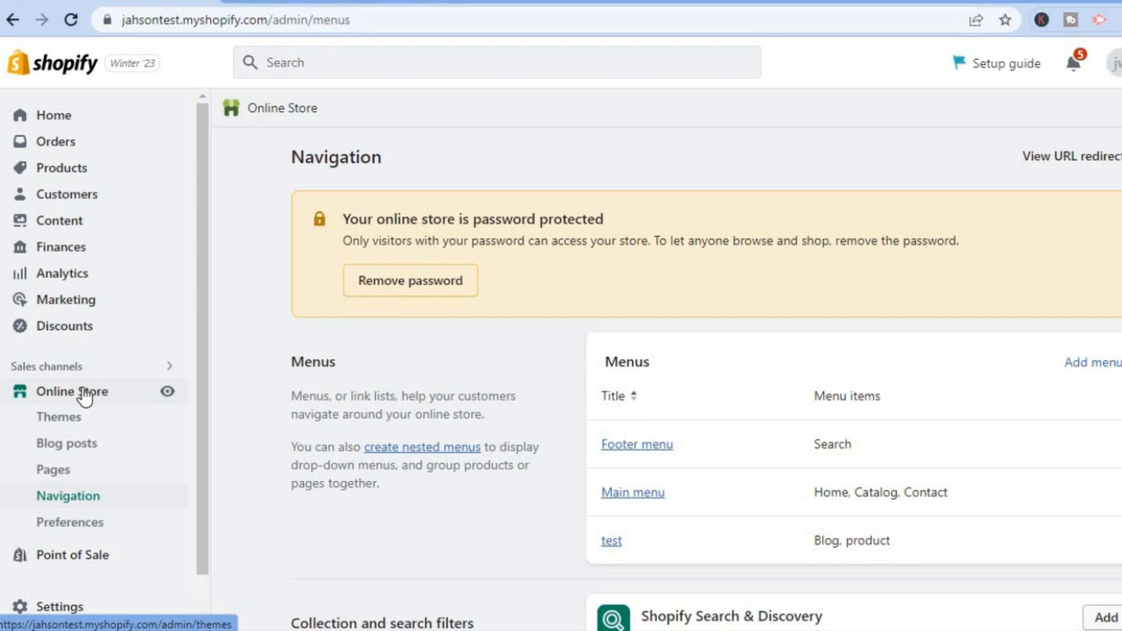
View the live online store and examine the nested items under Home in the header and the menus in the footer
left_click(167, 391)
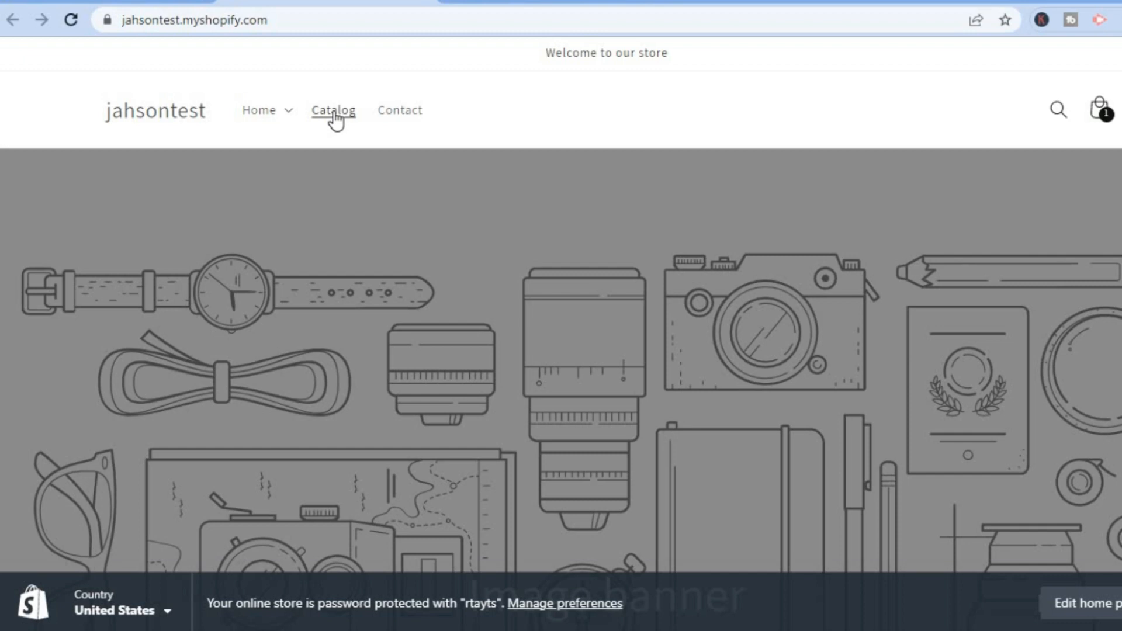
left_click(276, 113)
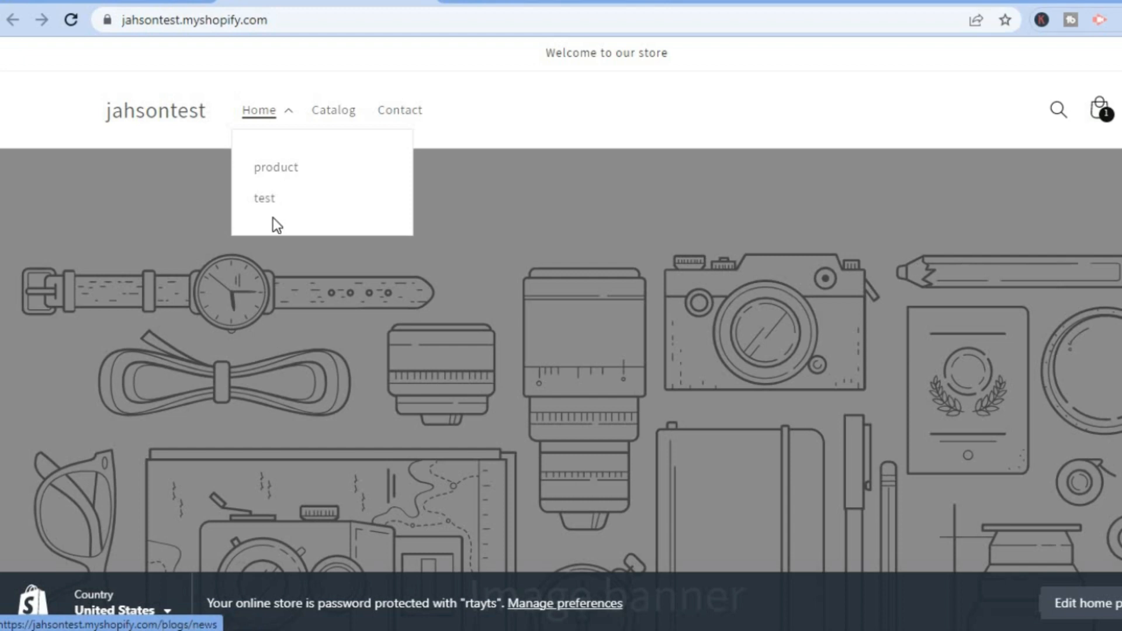
left_click(1115, 224)
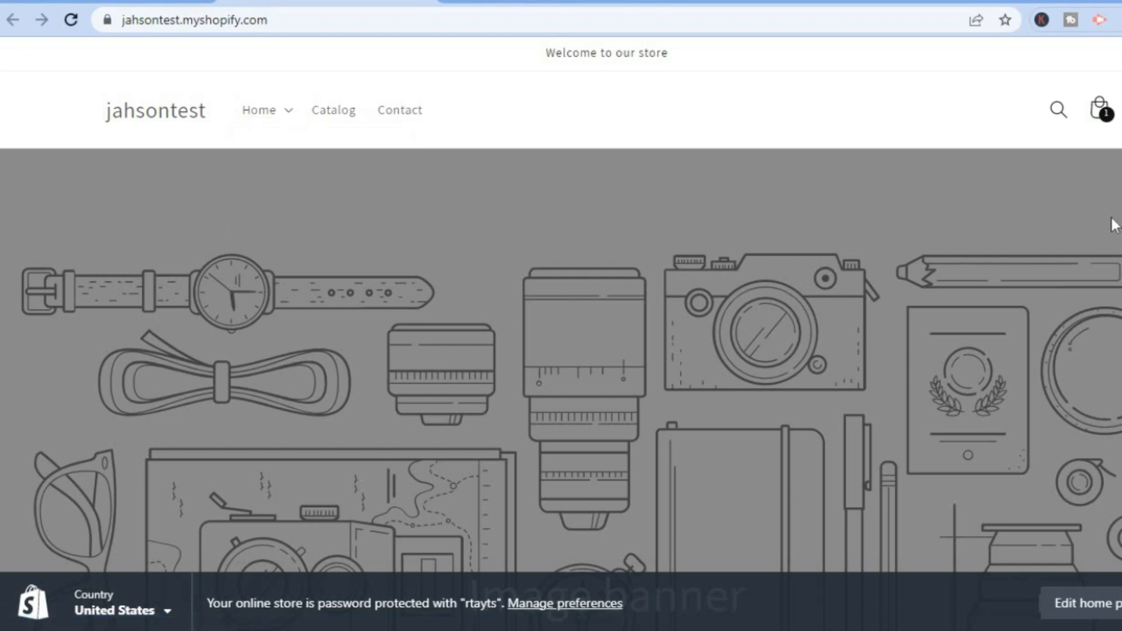
scroll(561, 316, "down", 5)
scroll(561, 316, "down", 10)
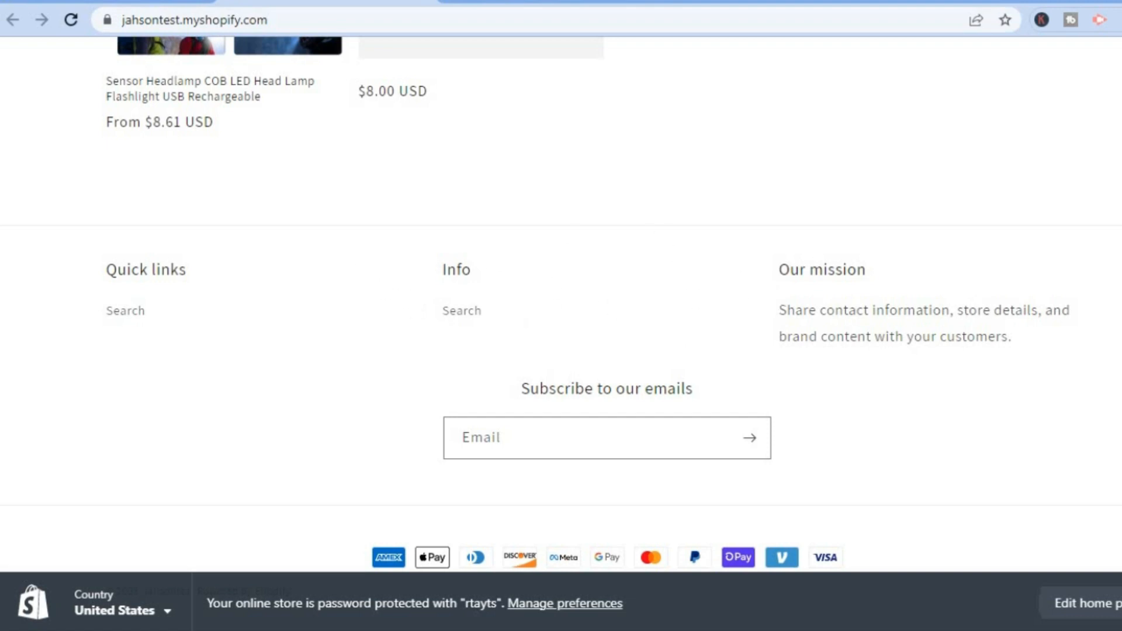
scroll(467, 281, "up", 15)
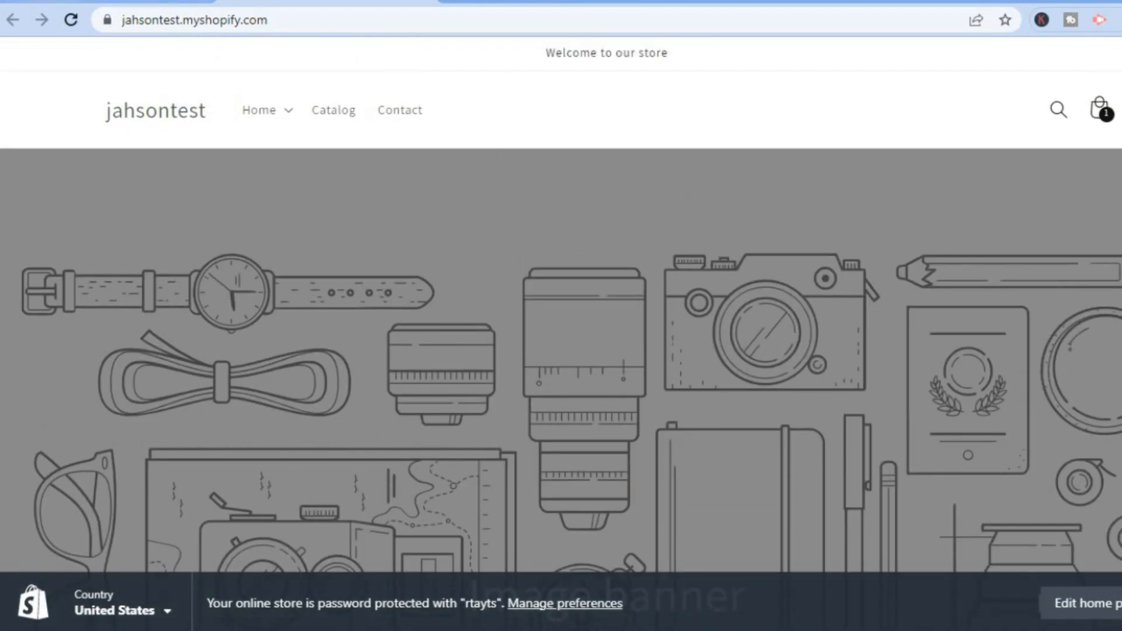
Switch back to the Shopify admin and open the current Dawn theme in the theme editor
left_click(111, 1)
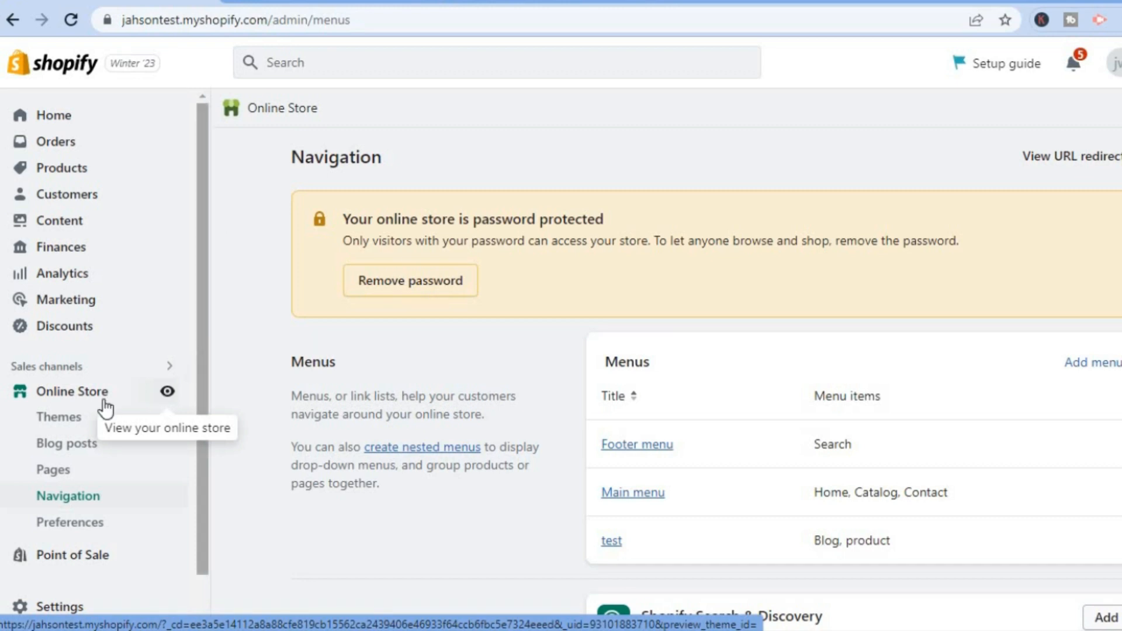
left_click(59, 418)
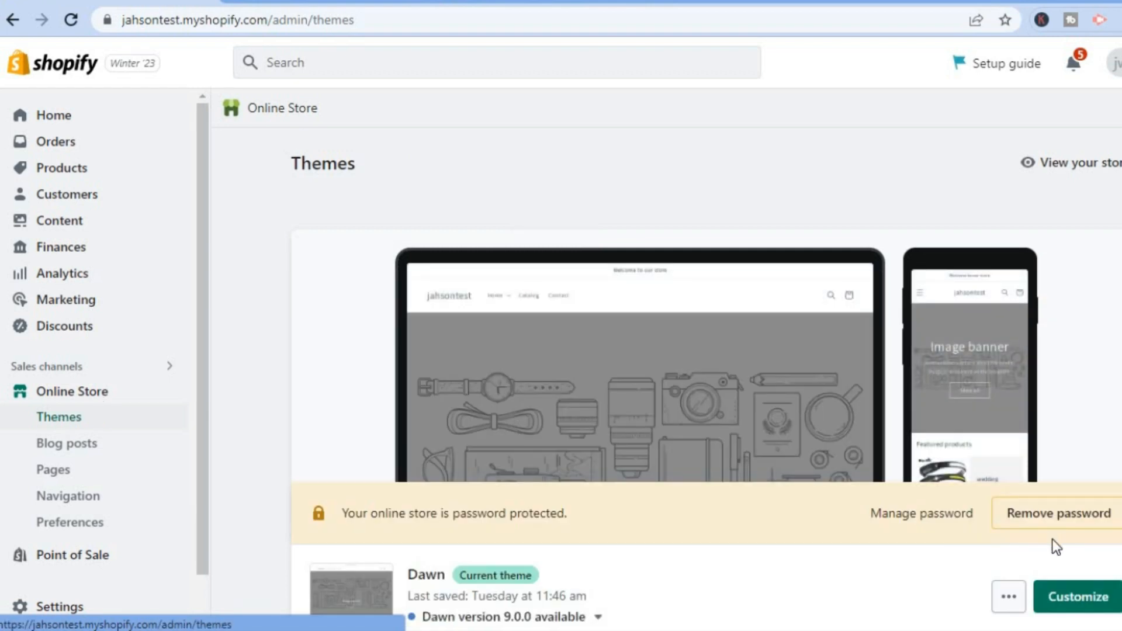
left_click(1086, 601)
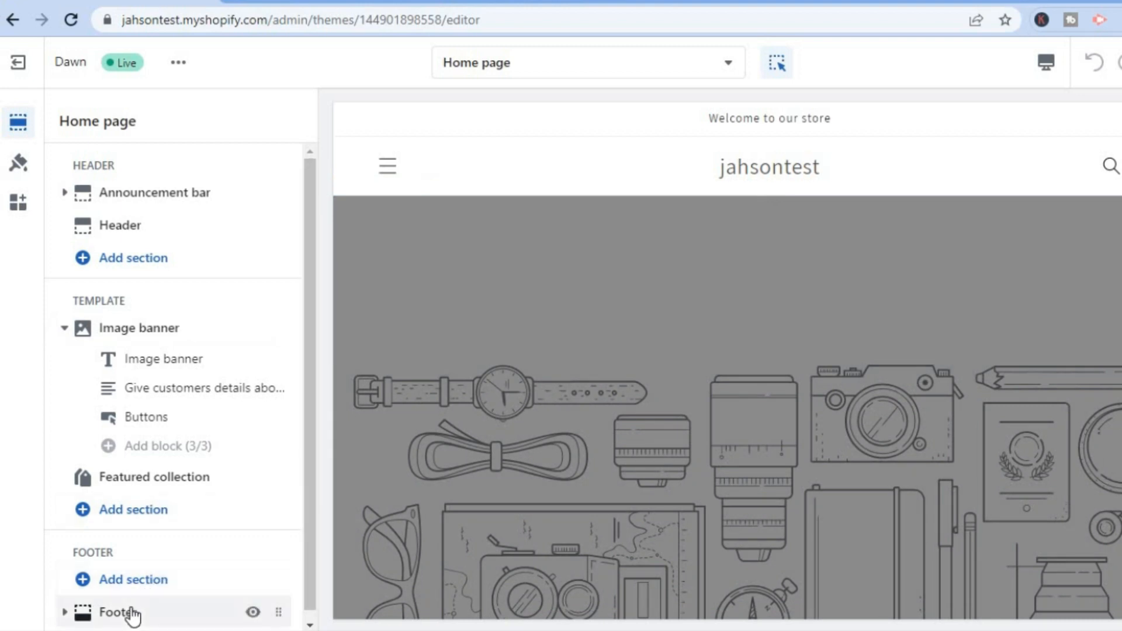
Remove the Info menu block from the footer of the home page
mouse_move(130, 610)
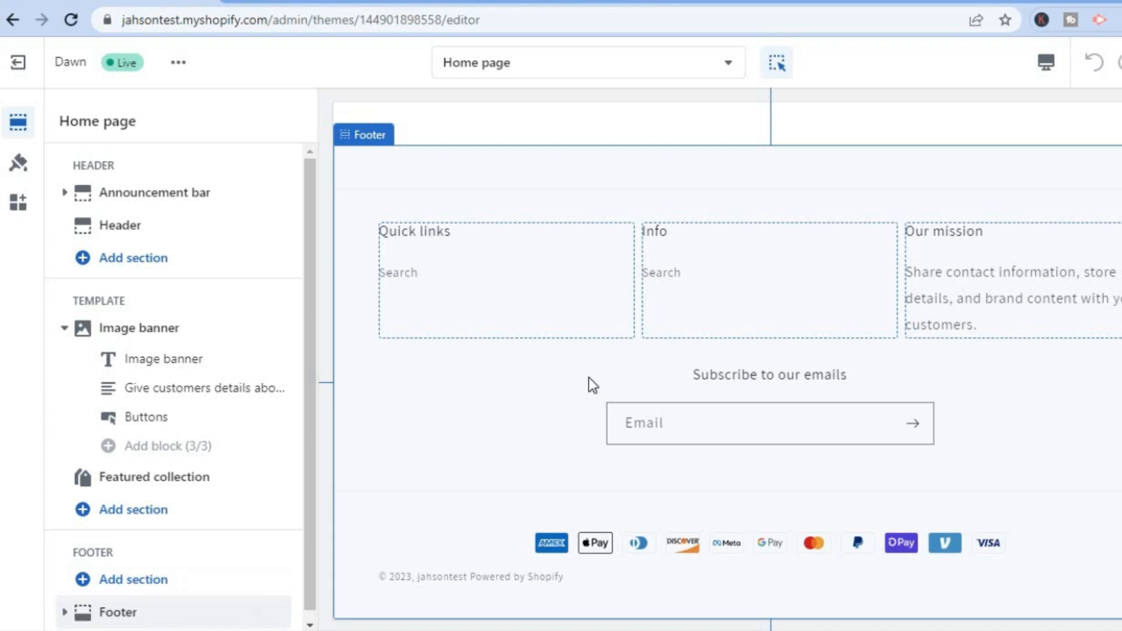
left_click(747, 267)
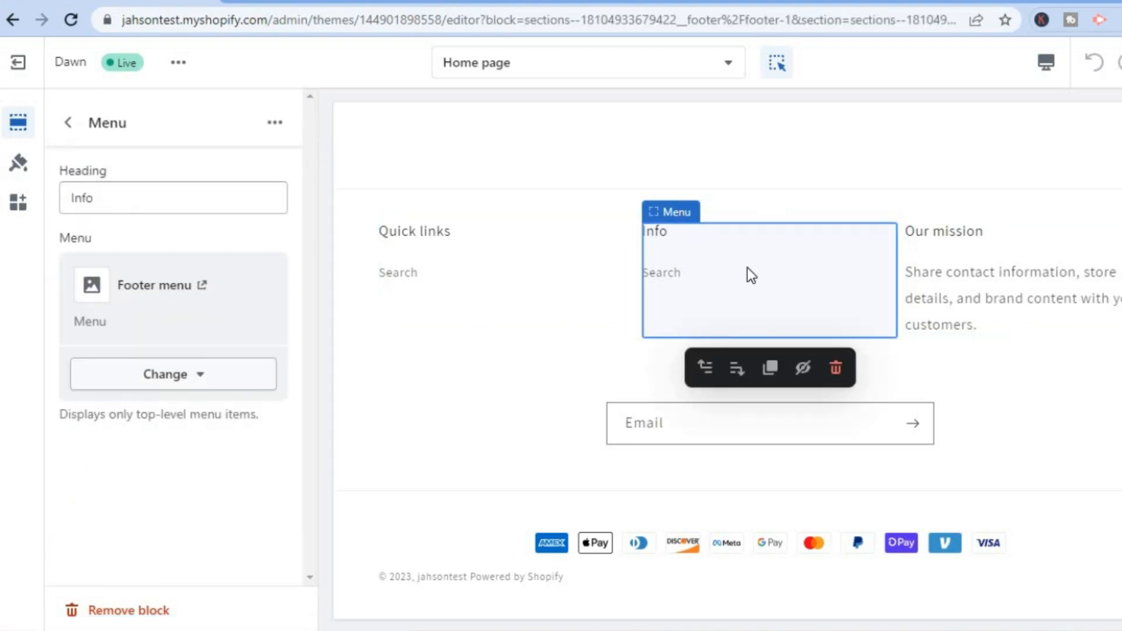
left_click(837, 369)
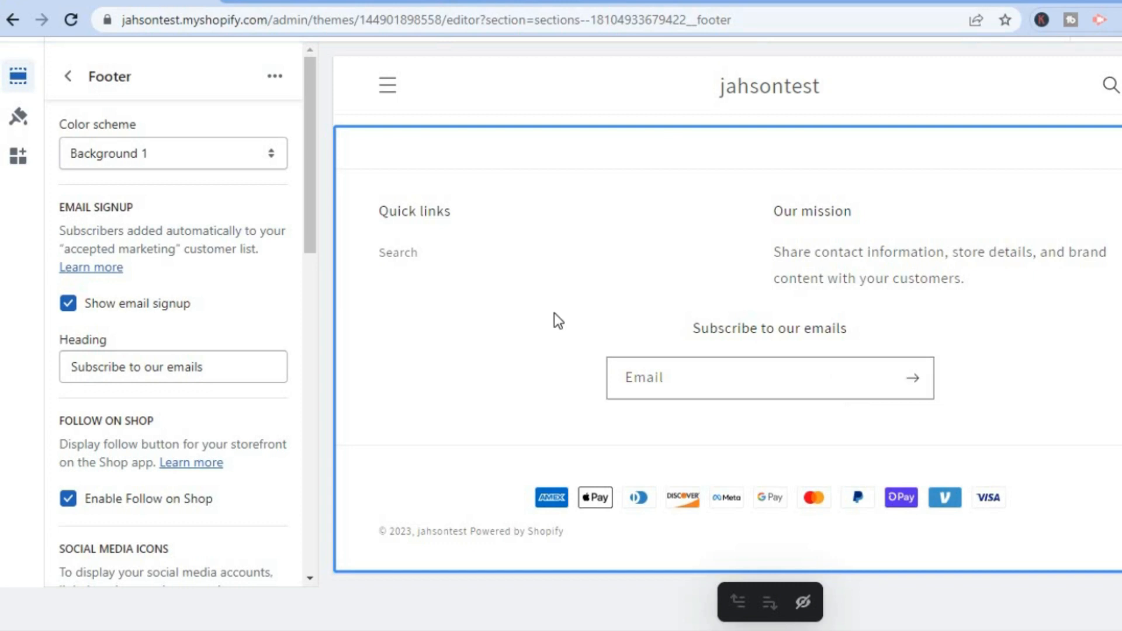
Shorten the "Our mission" subtext in the footer to "Share contact information, store details." and select the whole footer section
left_click(875, 251)
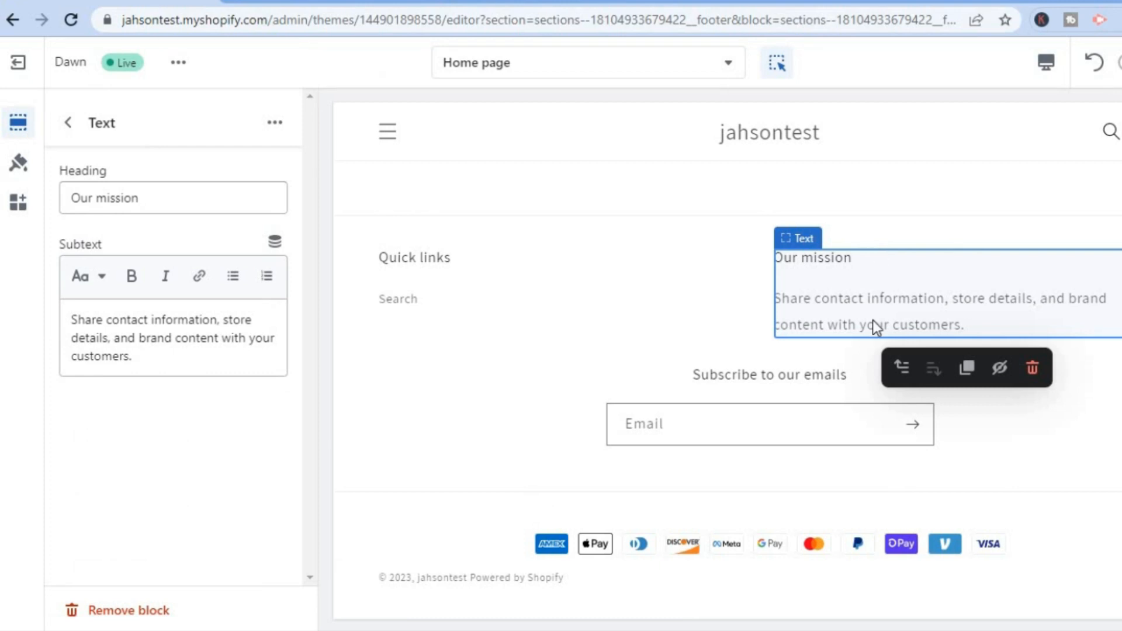
left_click(139, 350)
left_click_drag(109, 336, 108, 342)
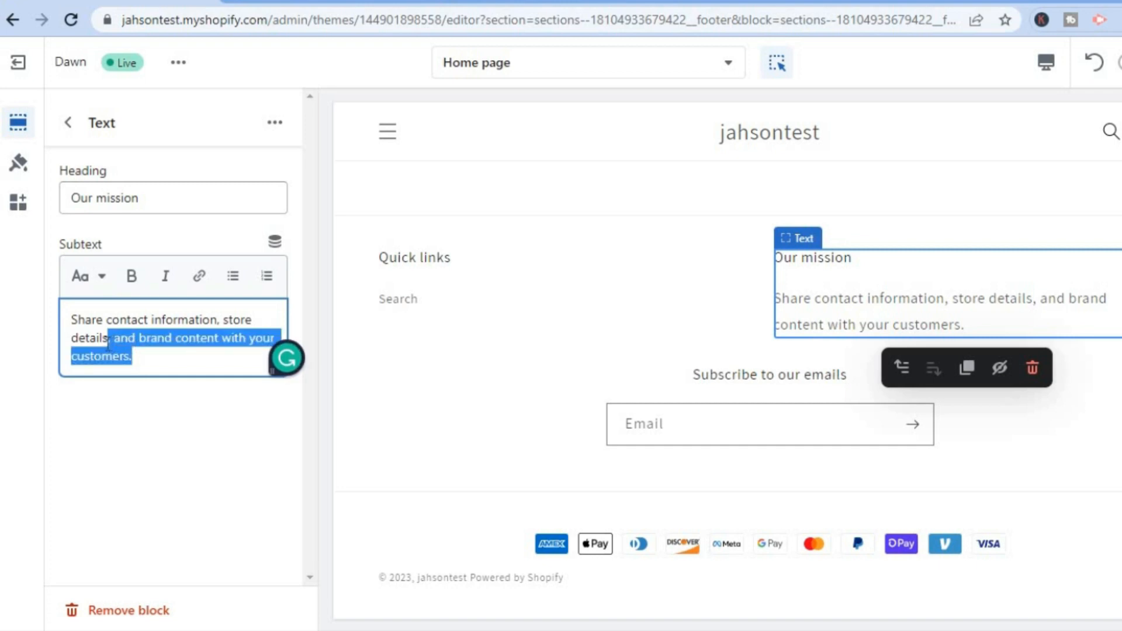
key("BackSpace")
type(".")
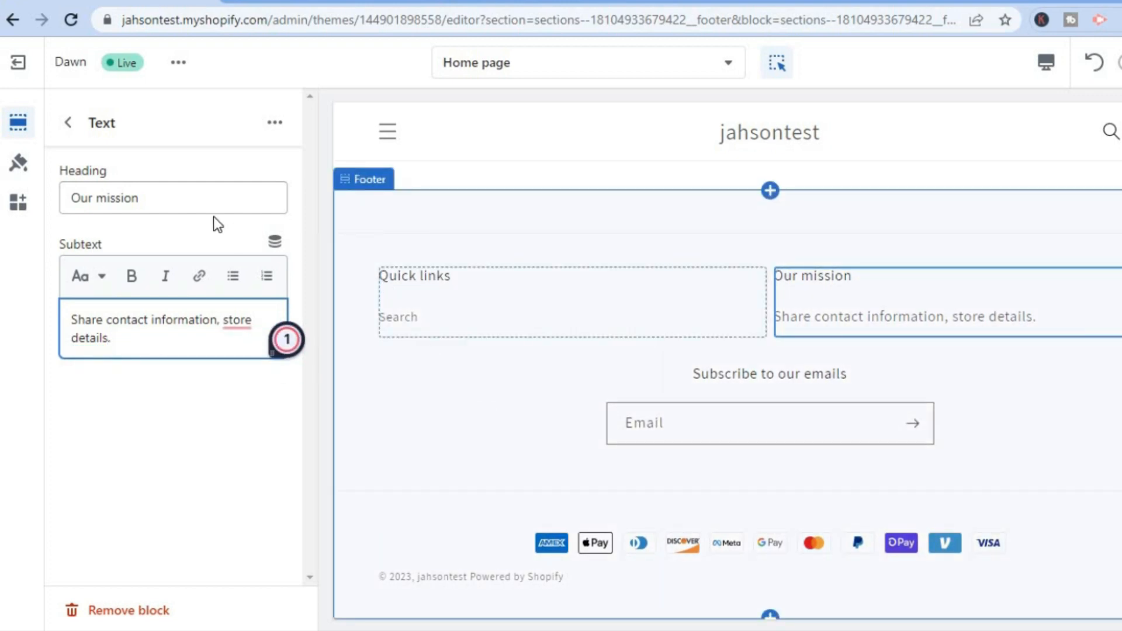
left_click(179, 200)
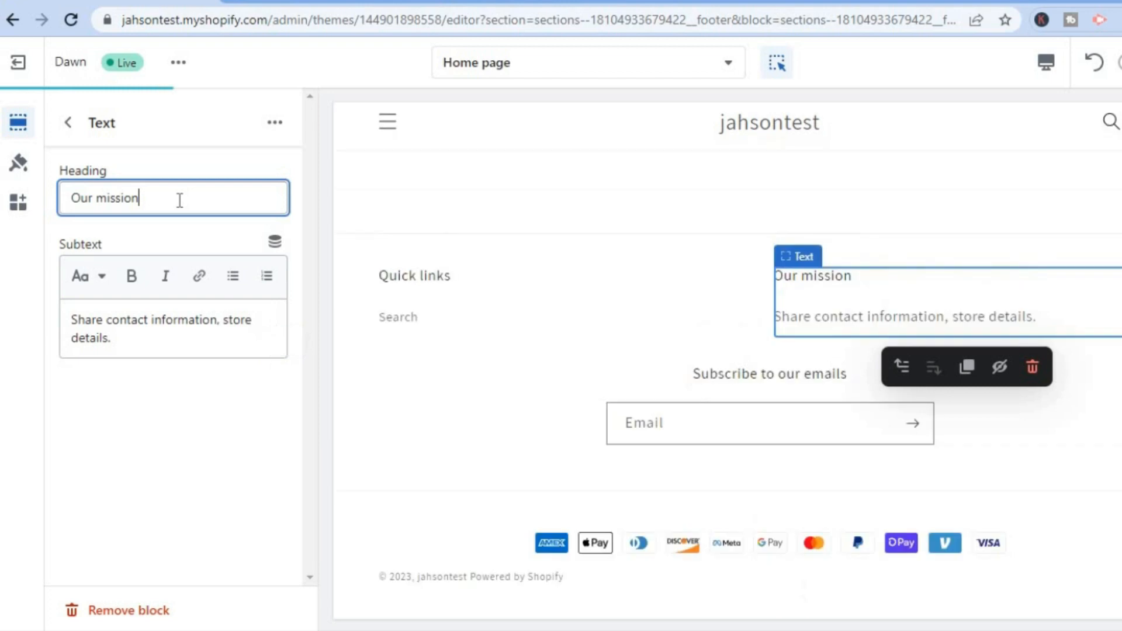
left_click(563, 403)
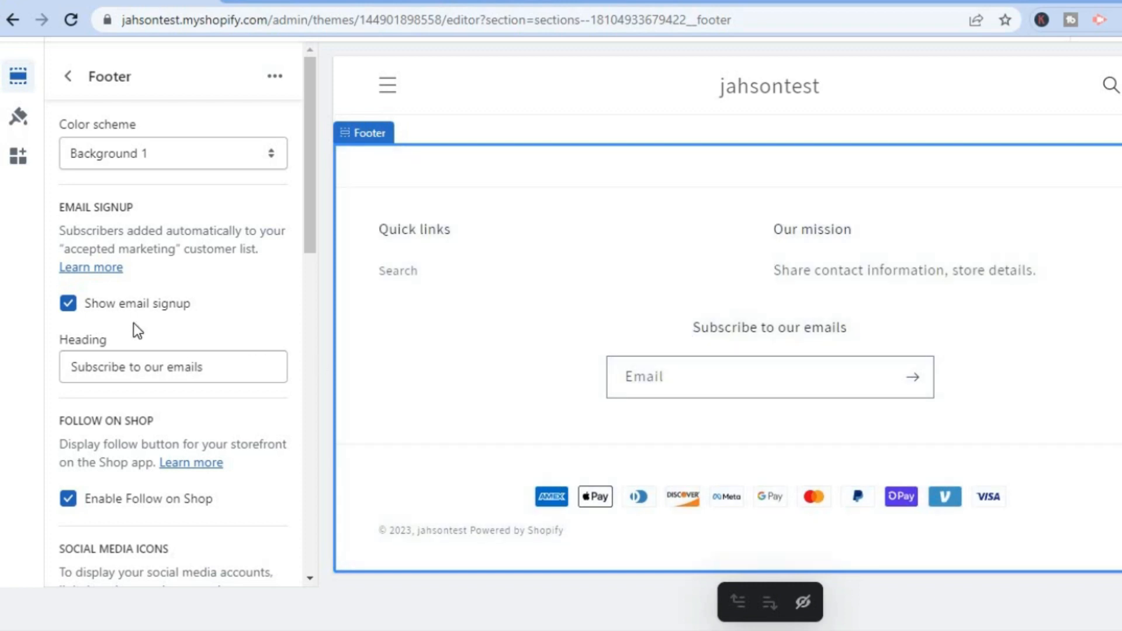
Turn the footer's email signup off and back on
left_click(67, 304)
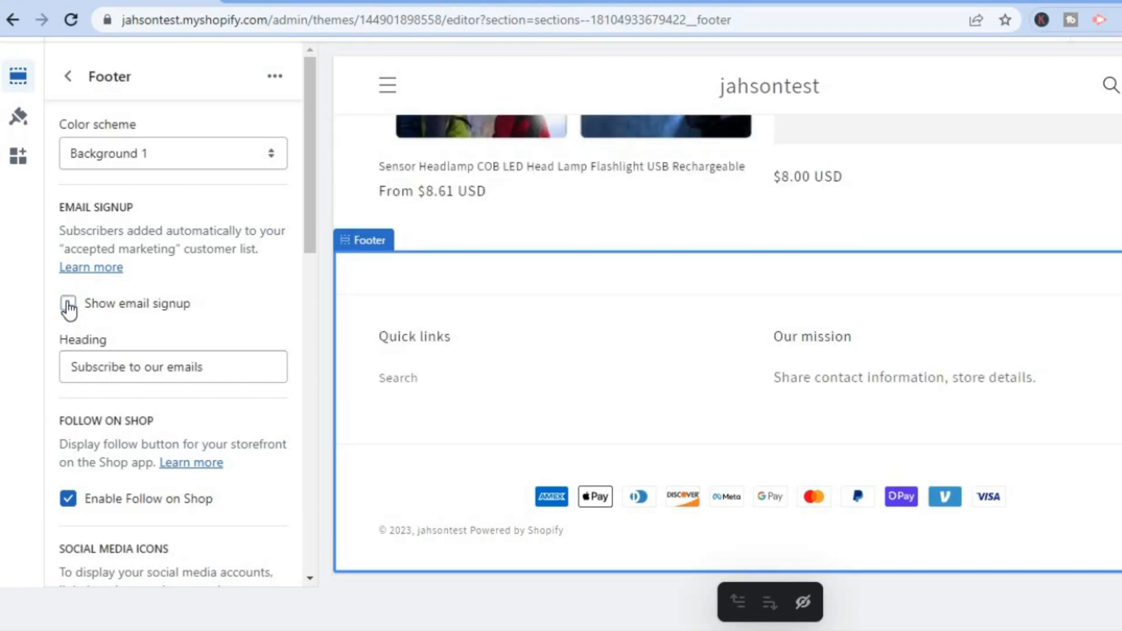
left_click(68, 303)
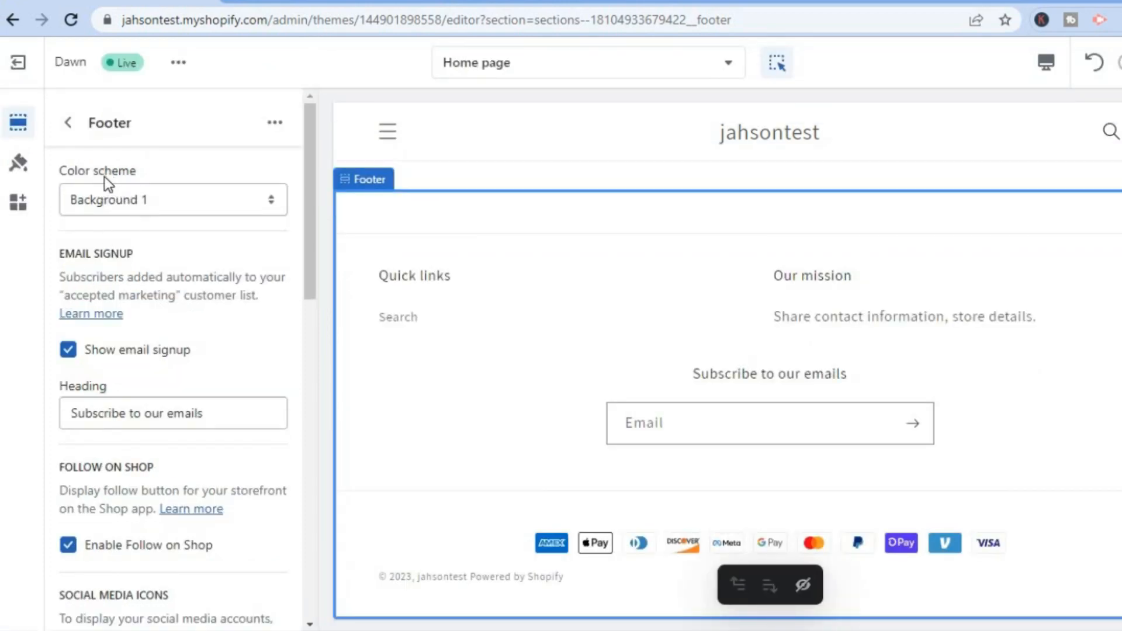
Try the Background 2 and Accent 1 color schemes on the footer
left_click(187, 198)
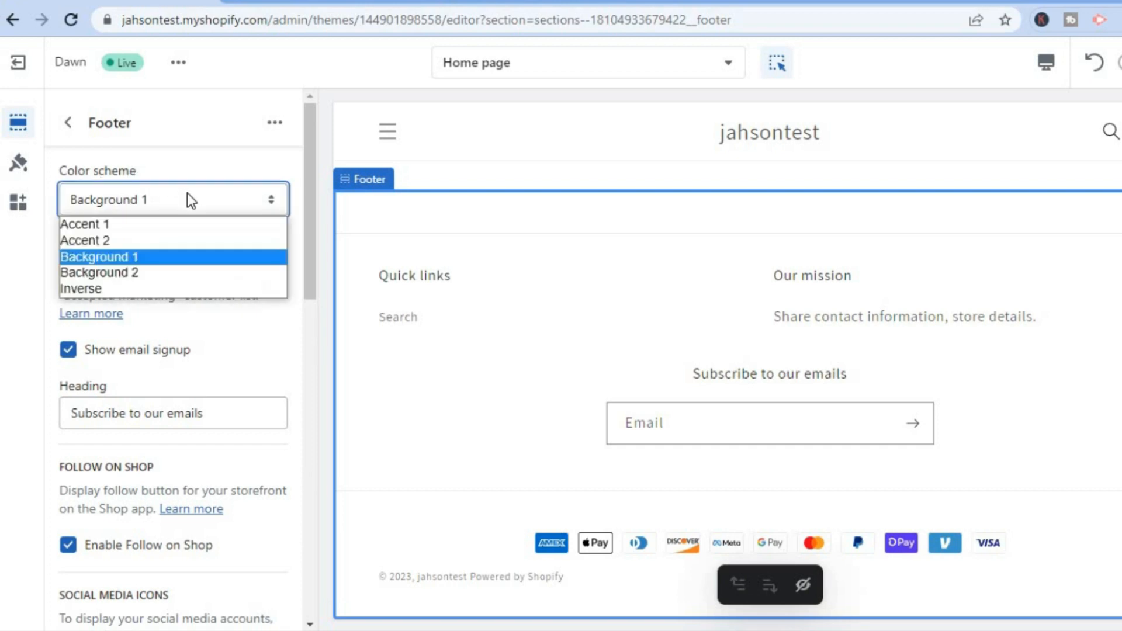
left_click(151, 273)
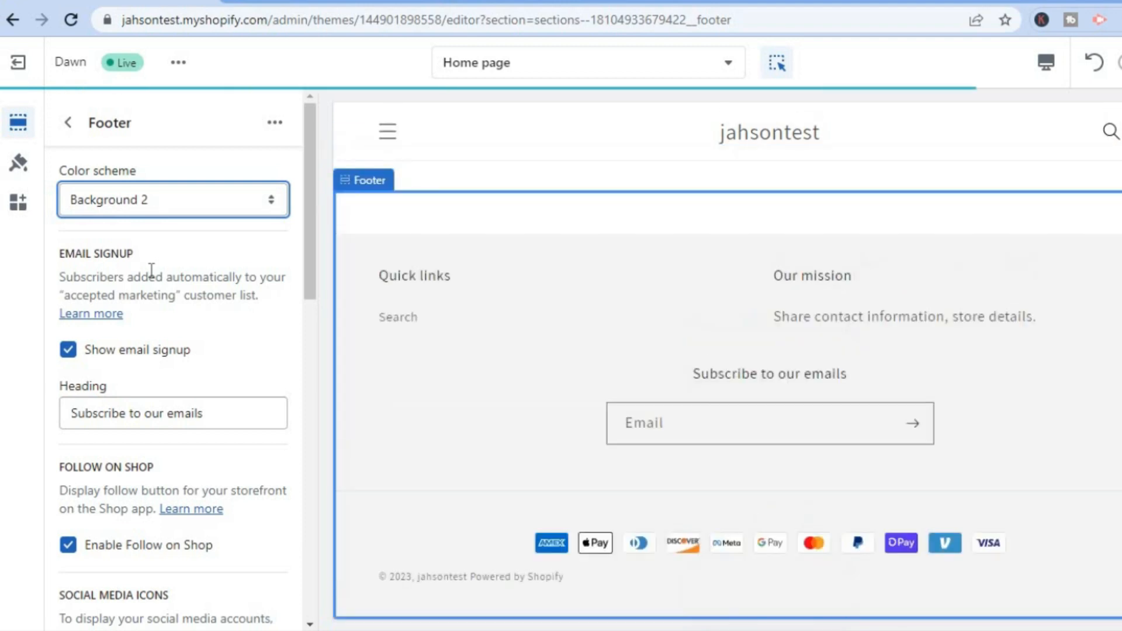
left_click(171, 201)
left_click(153, 228)
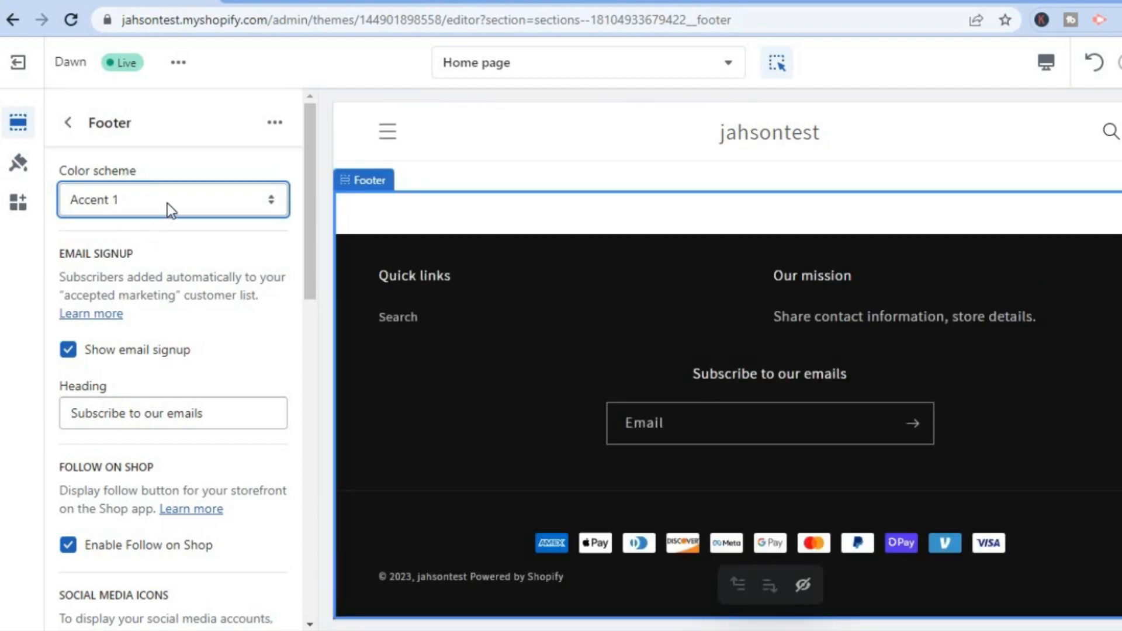
Set the footer's color scheme to Accent 2
left_click(167, 202)
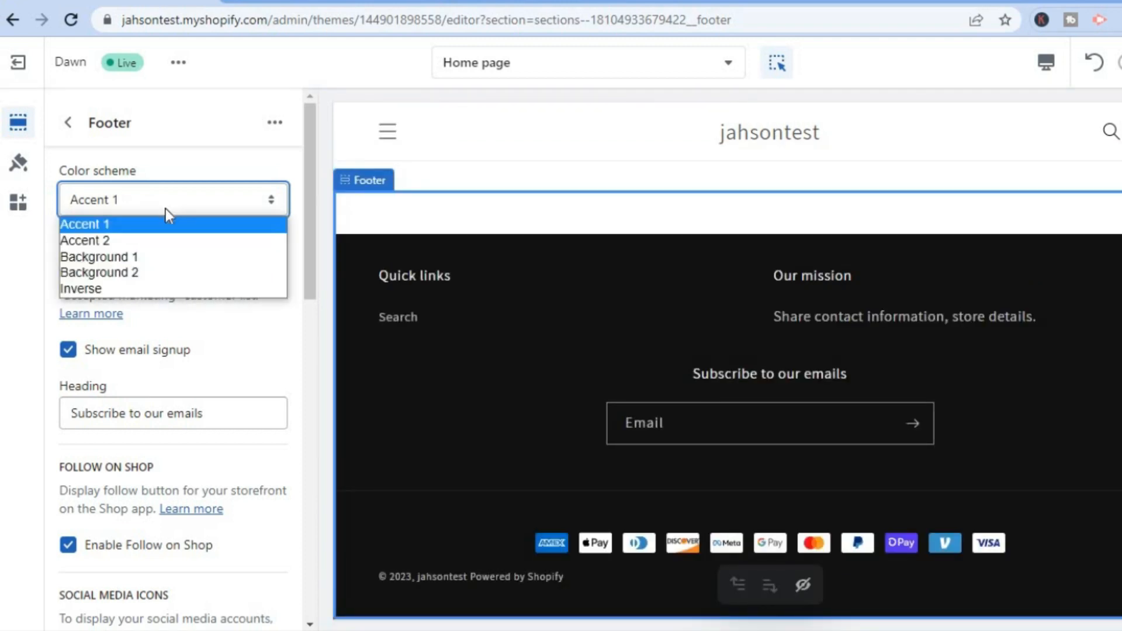
left_click(153, 241)
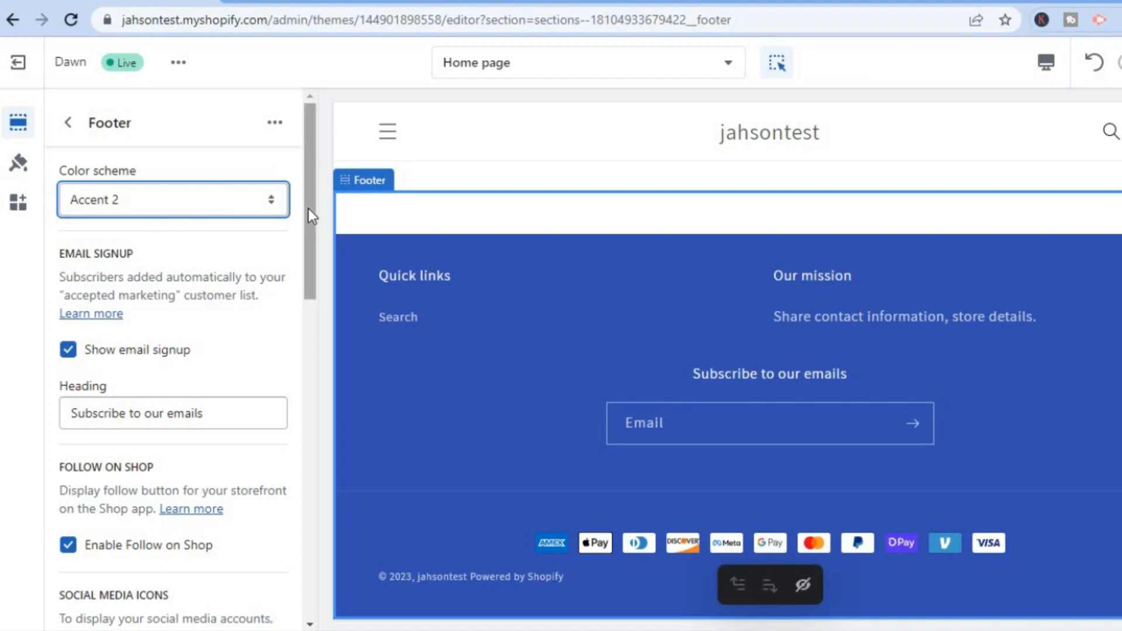
Turn the footer's social media icons on and back off
left_click_drag(308, 208, 304, 286)
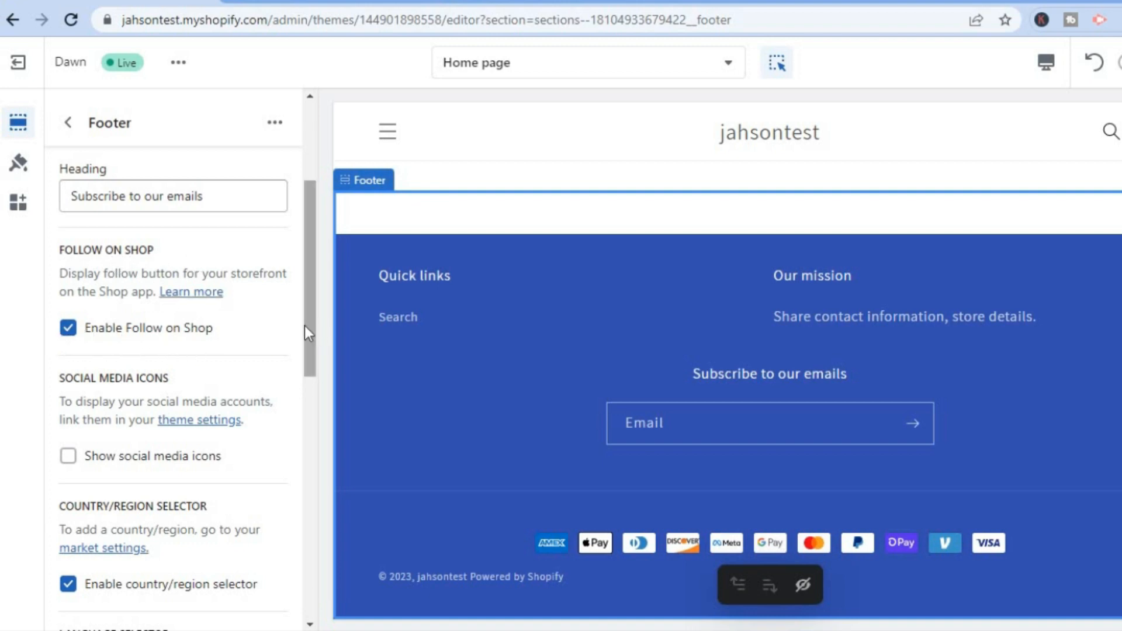
left_click_drag(304, 325, 299, 382)
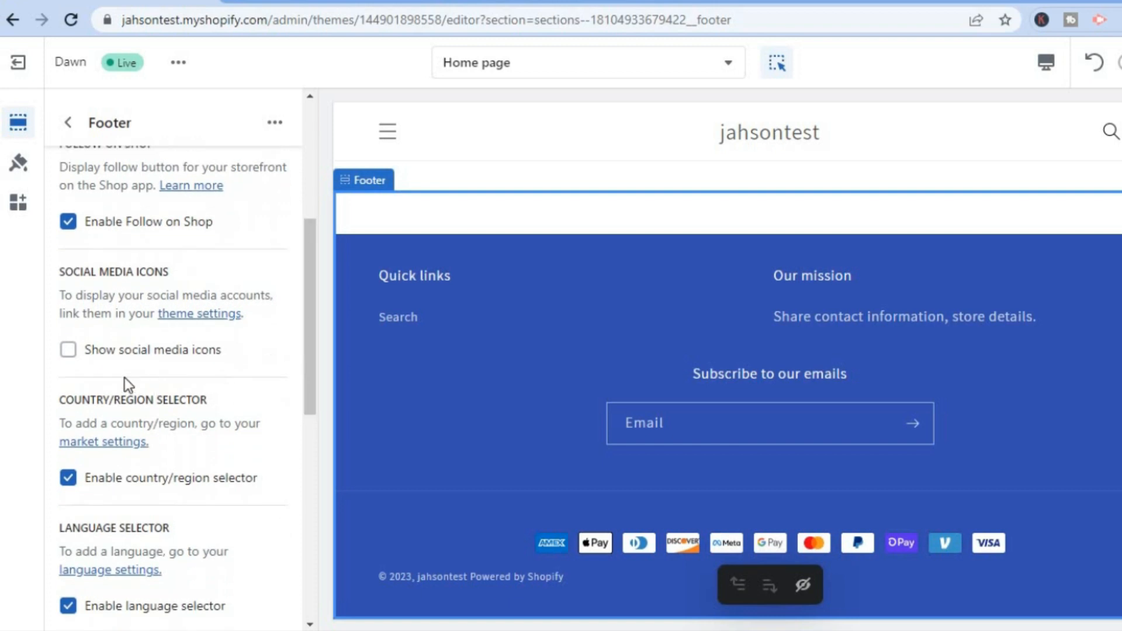
left_click(73, 353)
left_click(72, 353)
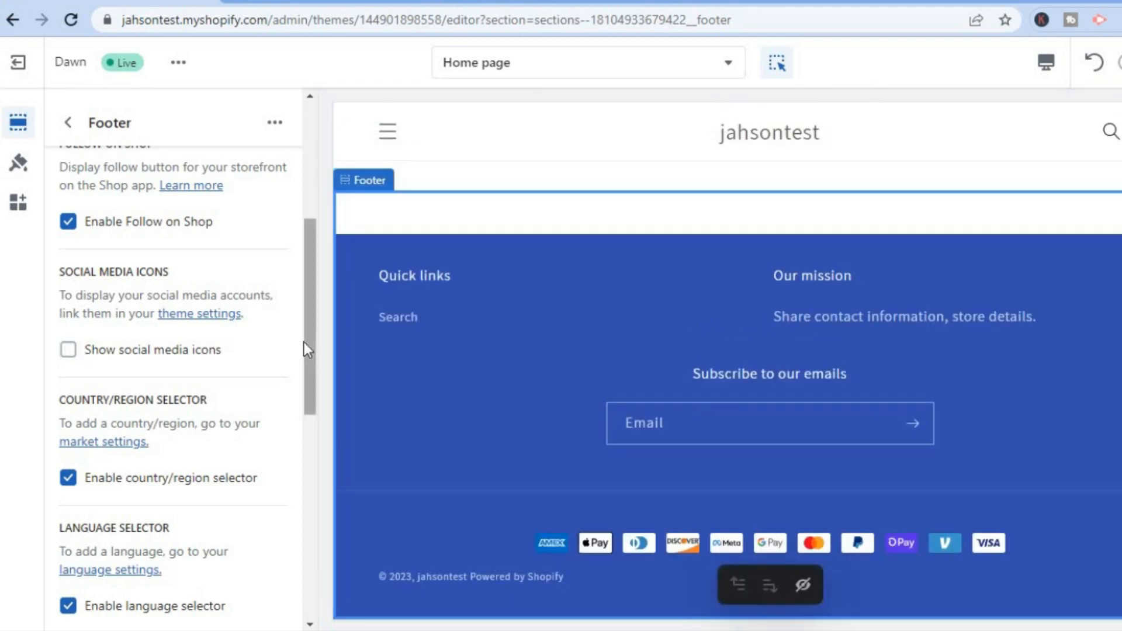
Turn the footer's payment icons off and back on
scroll(304, 351, "down", 2)
scroll(304, 380, "down", 5)
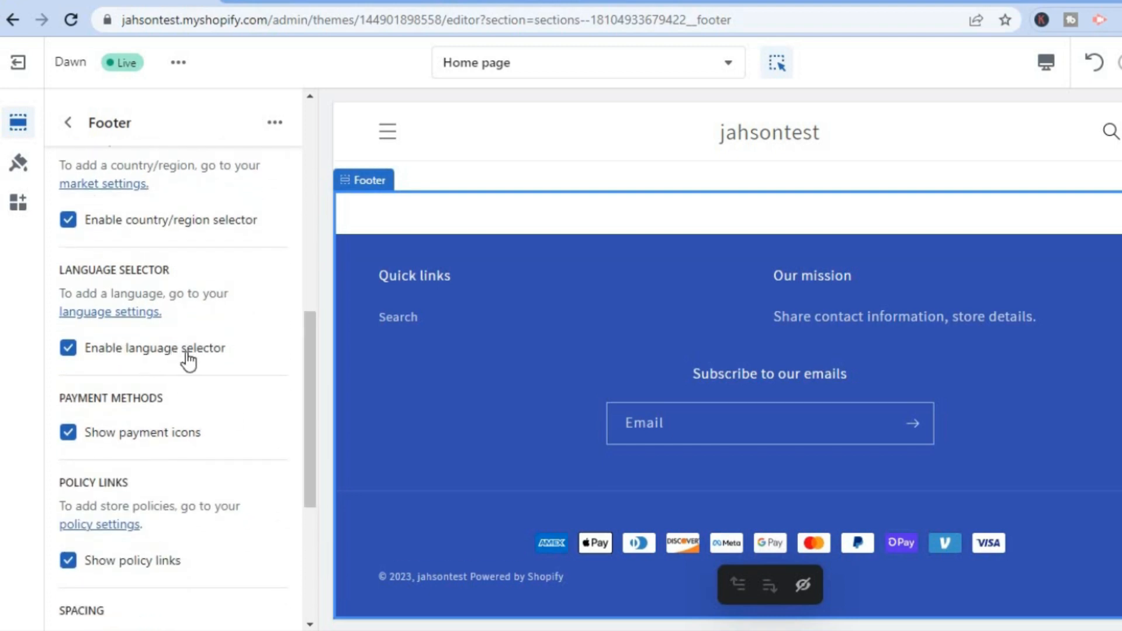
left_click_drag(303, 373, 301, 420)
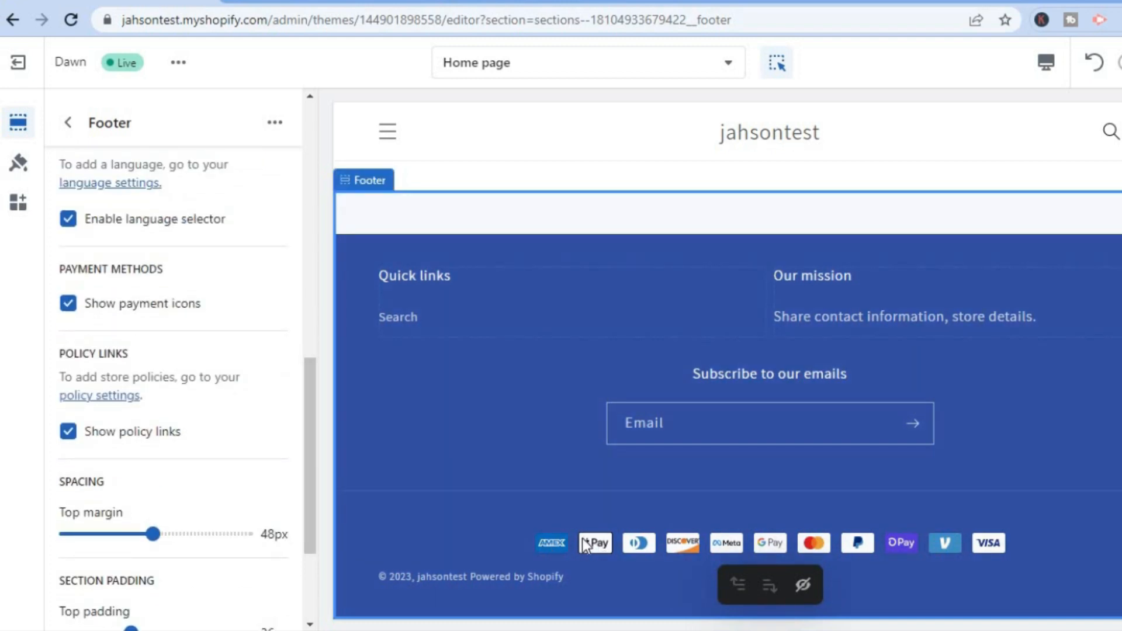
left_click(68, 303)
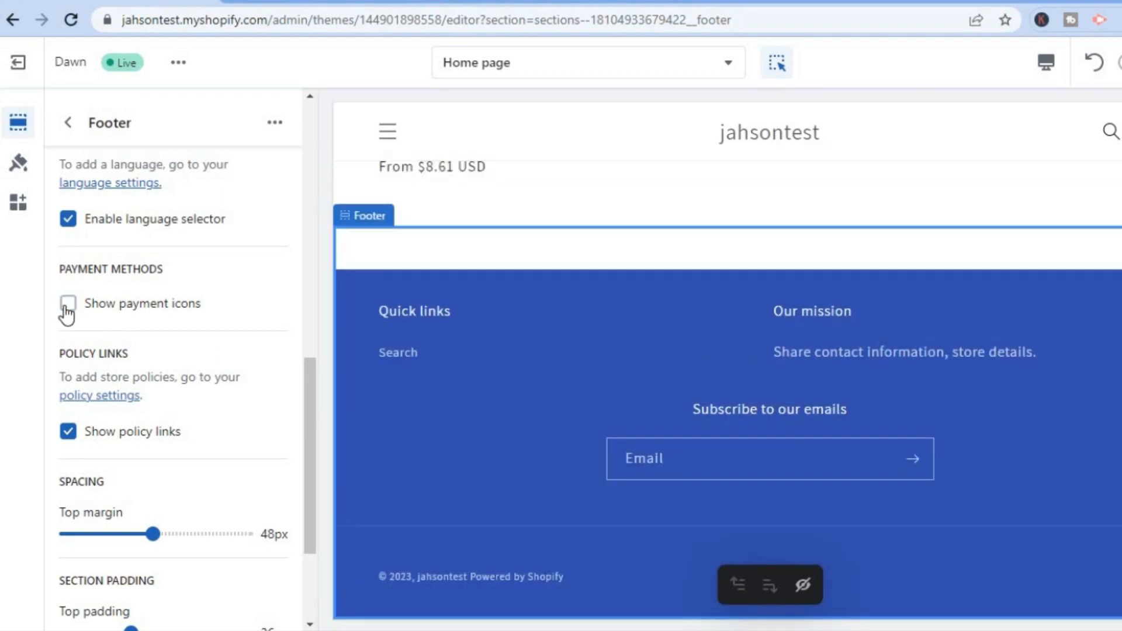
left_click(68, 303)
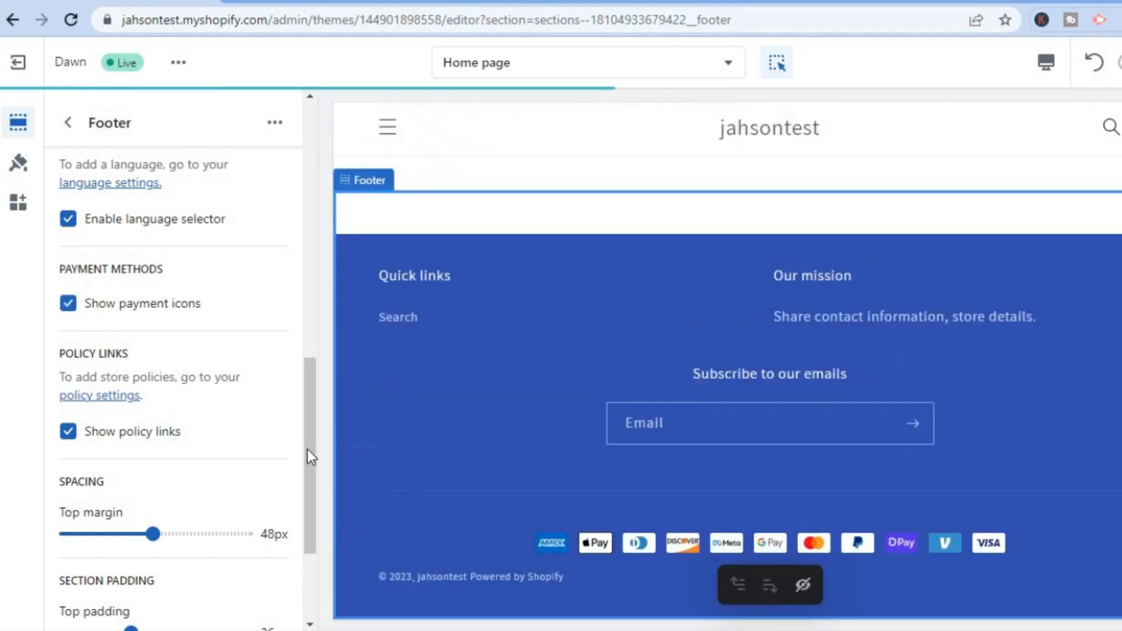
Review the footer's remaining spacing and padding settings, save the theme changes and return to the home page's section list
left_click_drag(307, 450, 303, 534)
scroll(303, 537, "down", 2)
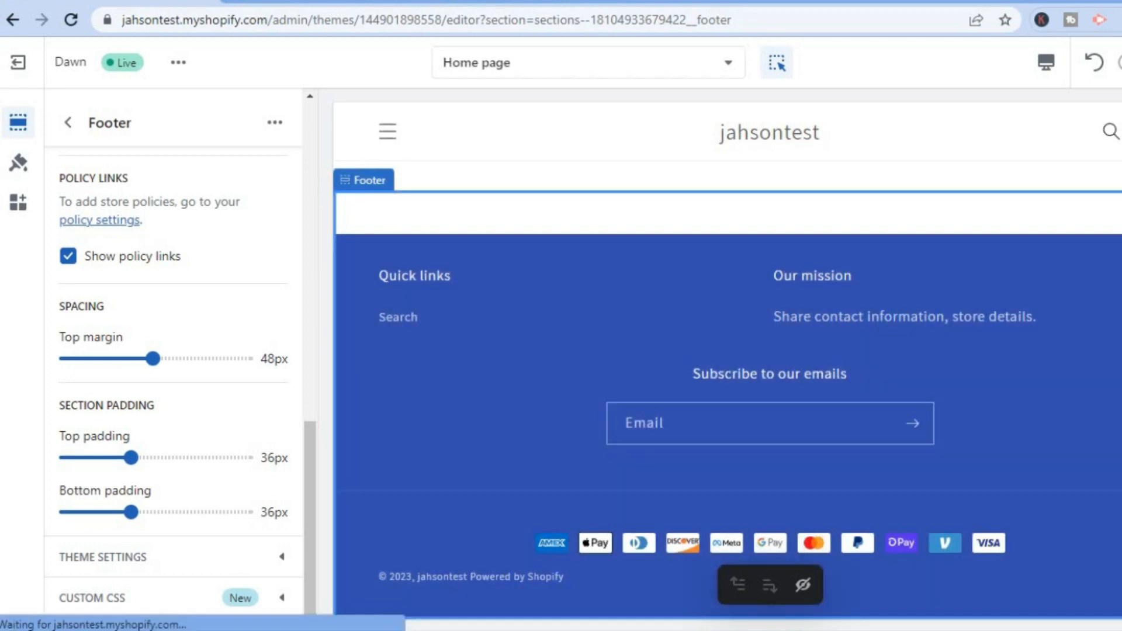
left_click(71, 124)
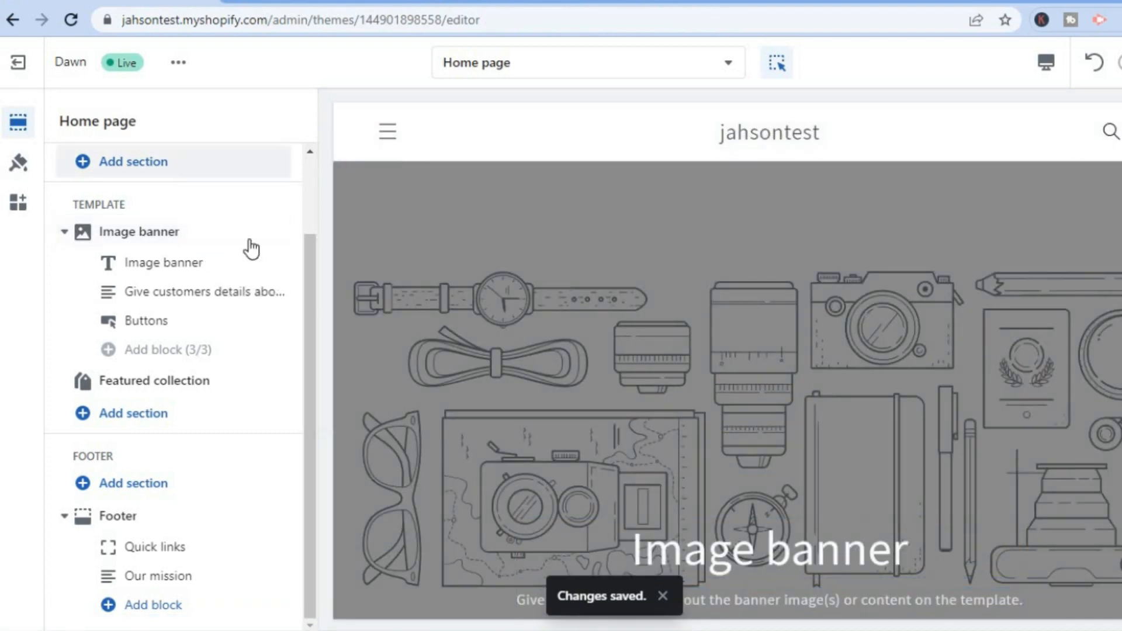
left_click_drag(310, 317, 307, 219)
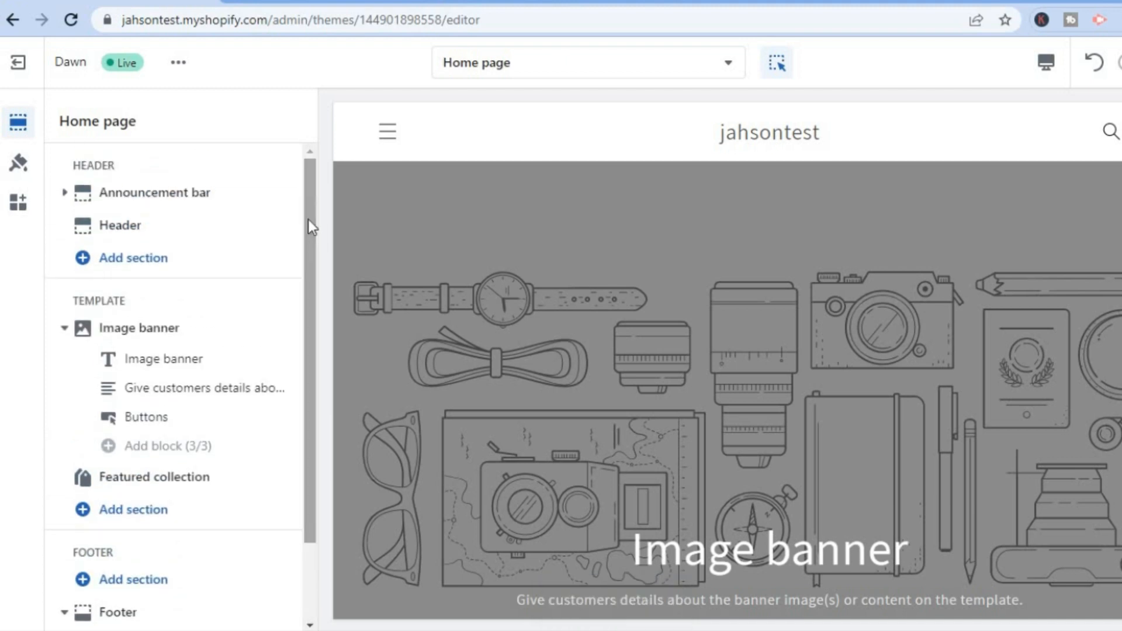